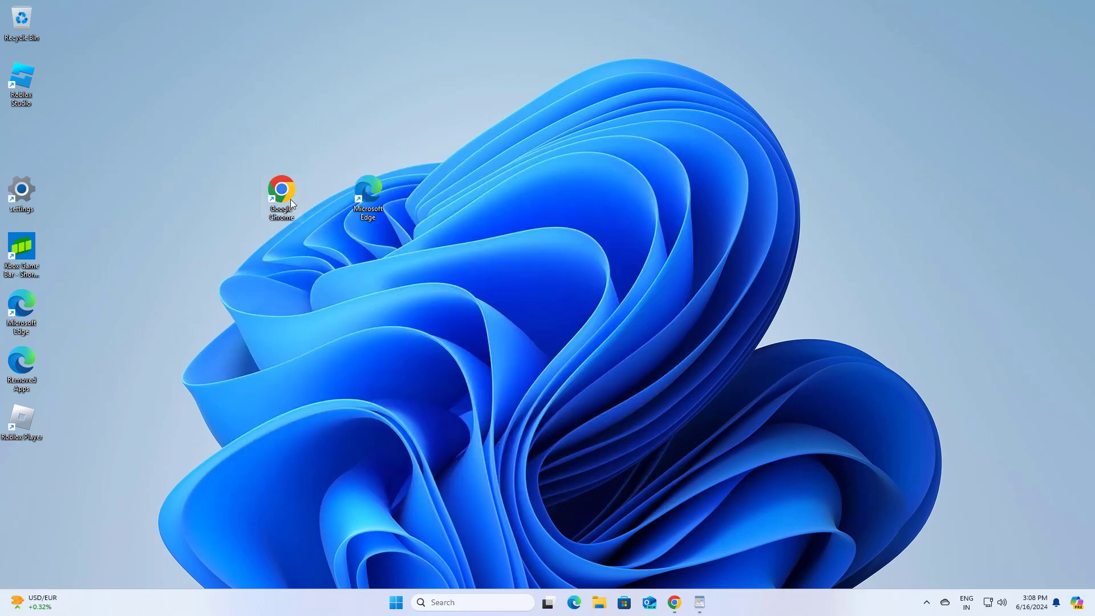
Step: Launch Chrome and search Google for 'microsoft support'
double_click(290, 200)
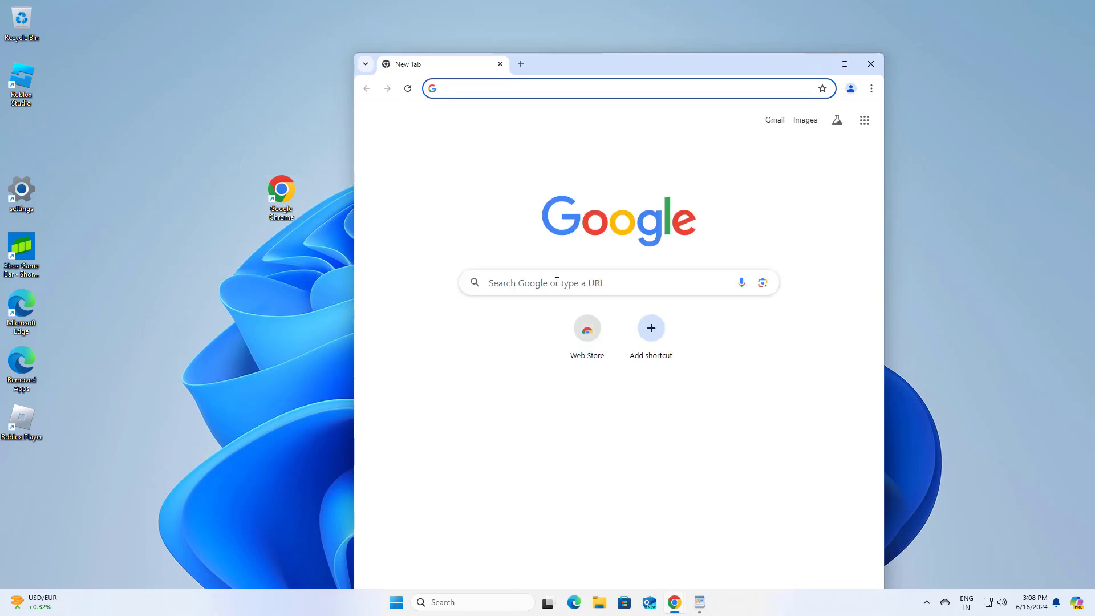
click(557, 282)
text(mi)
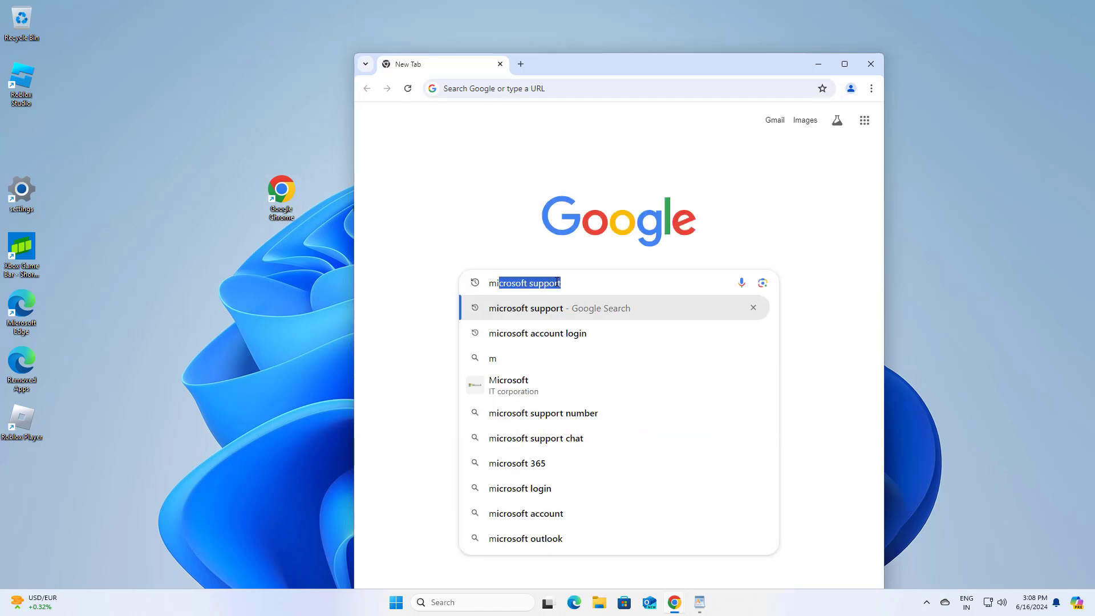
text(crosof)
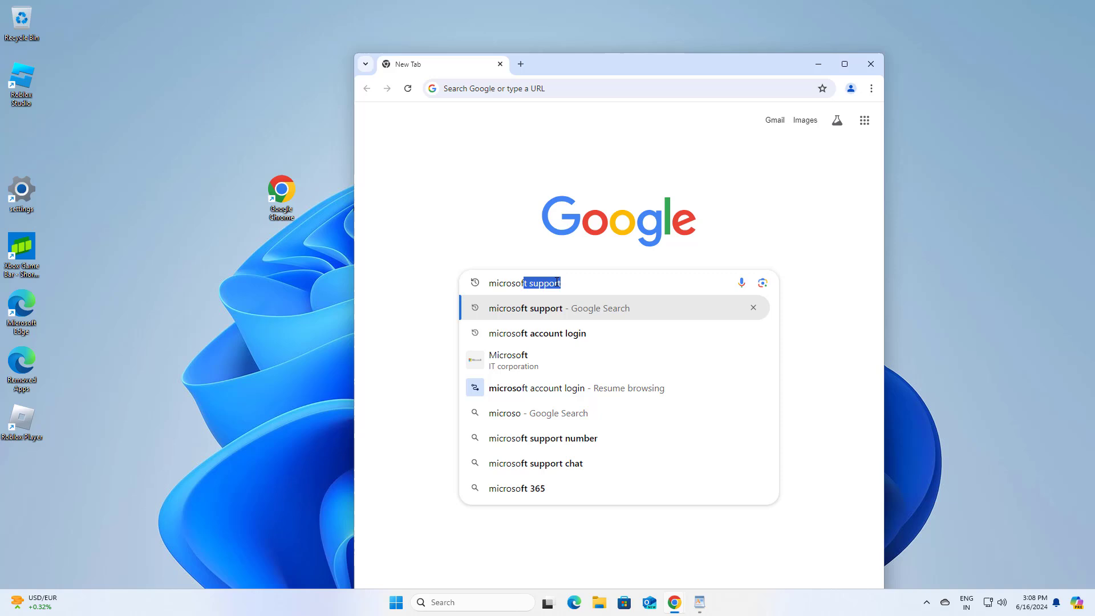
text(t support)
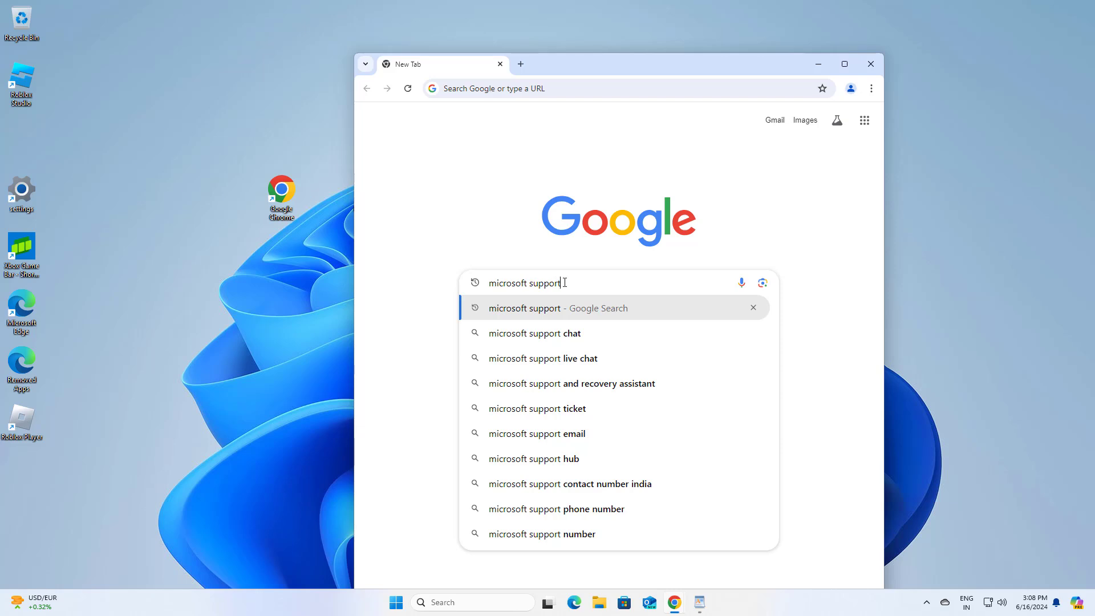
key(Return)
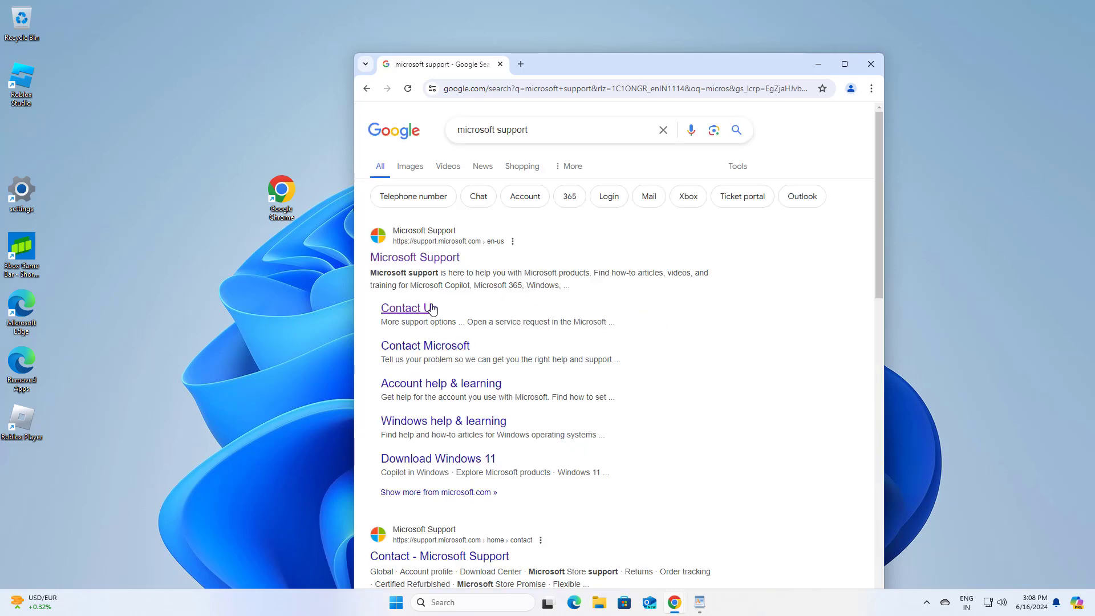
Step: Open Microsoft's Contact Us page, maximize the window, and show the expanded product list
click(415, 309)
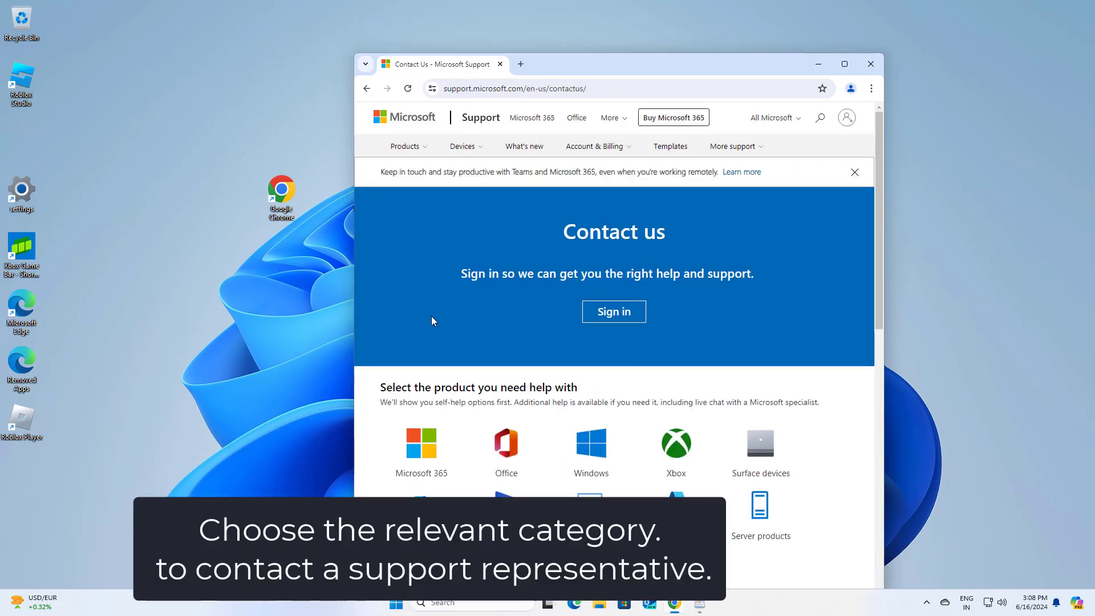
scroll(432, 318, down, 2)
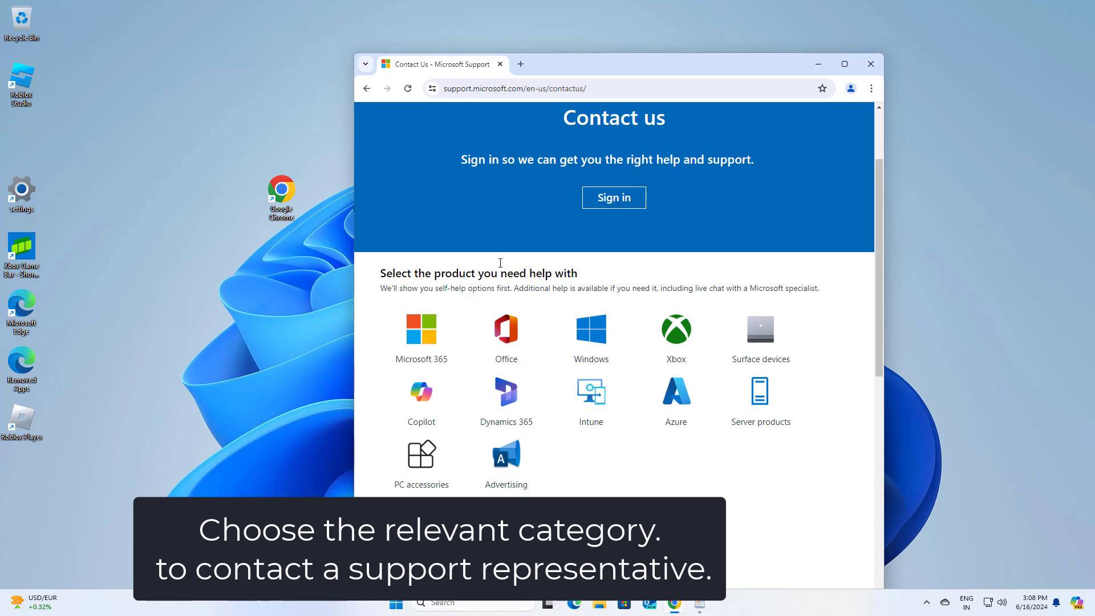
scroll(510, 263, down, 2)
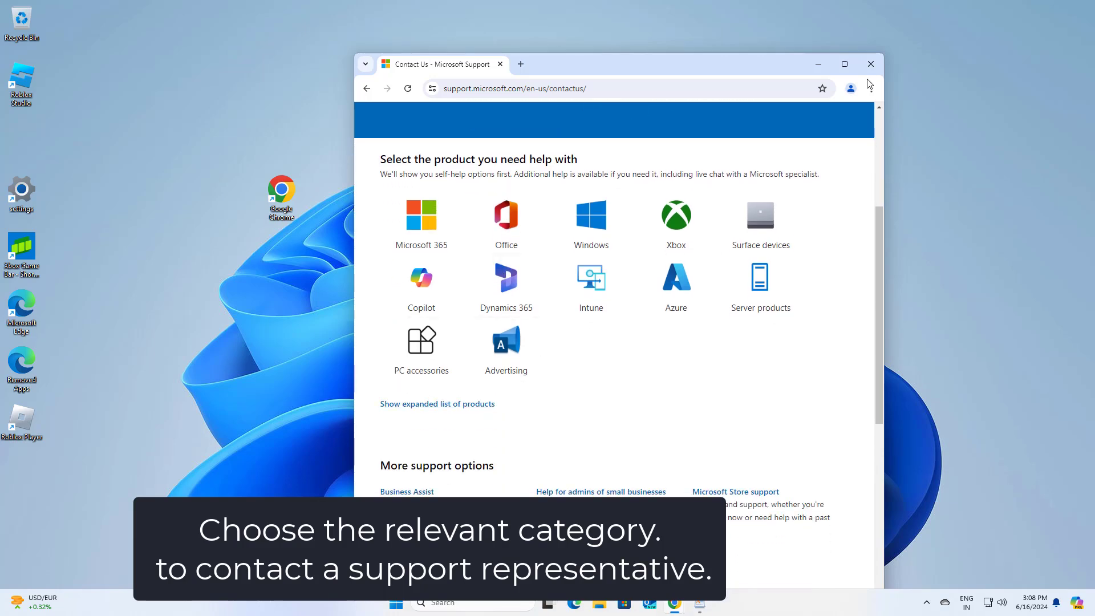
click(845, 64)
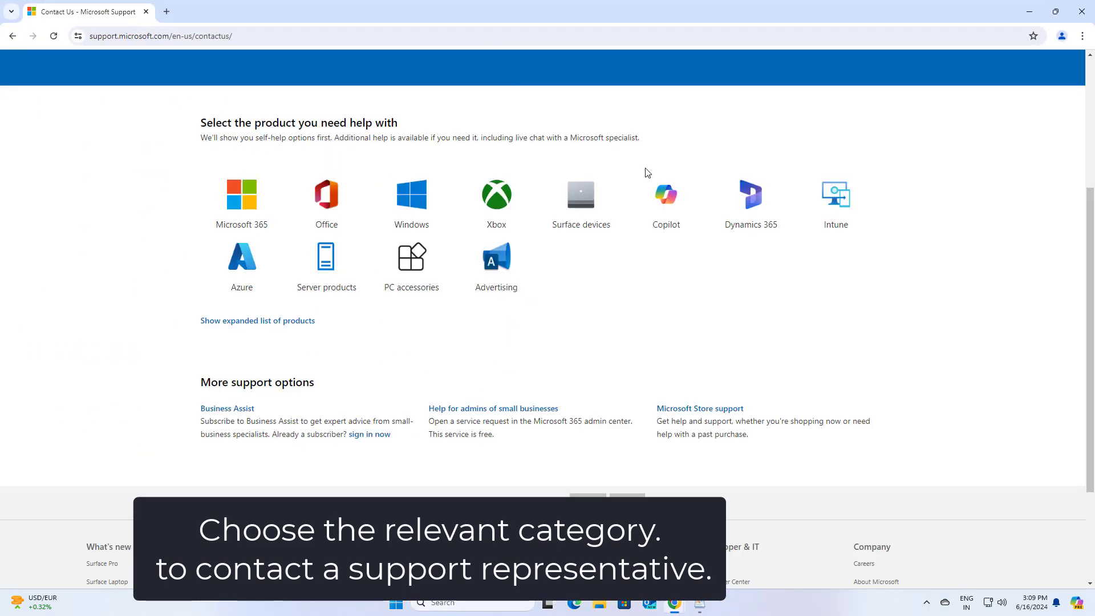
click(311, 320)
scroll(551, 327, down, 5)
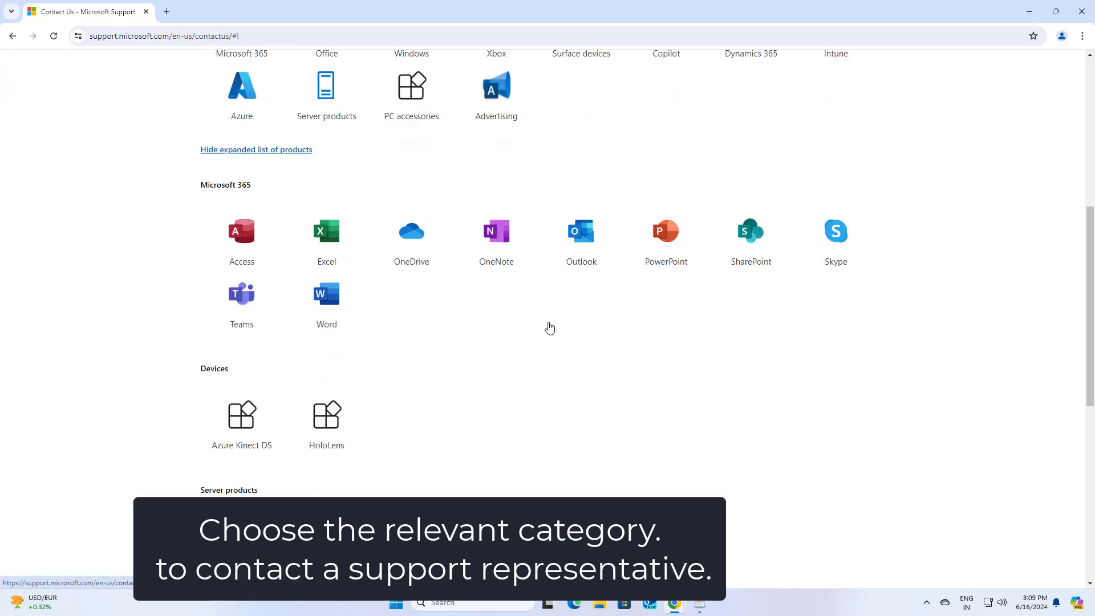
scroll(551, 325, down, 2)
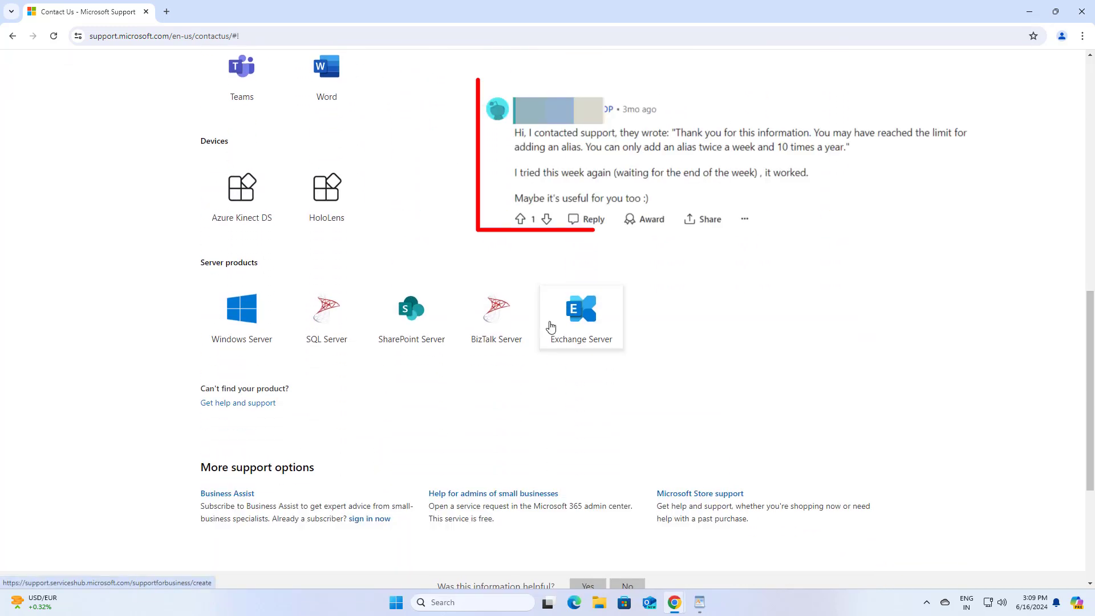
scroll(552, 325, up, 8)
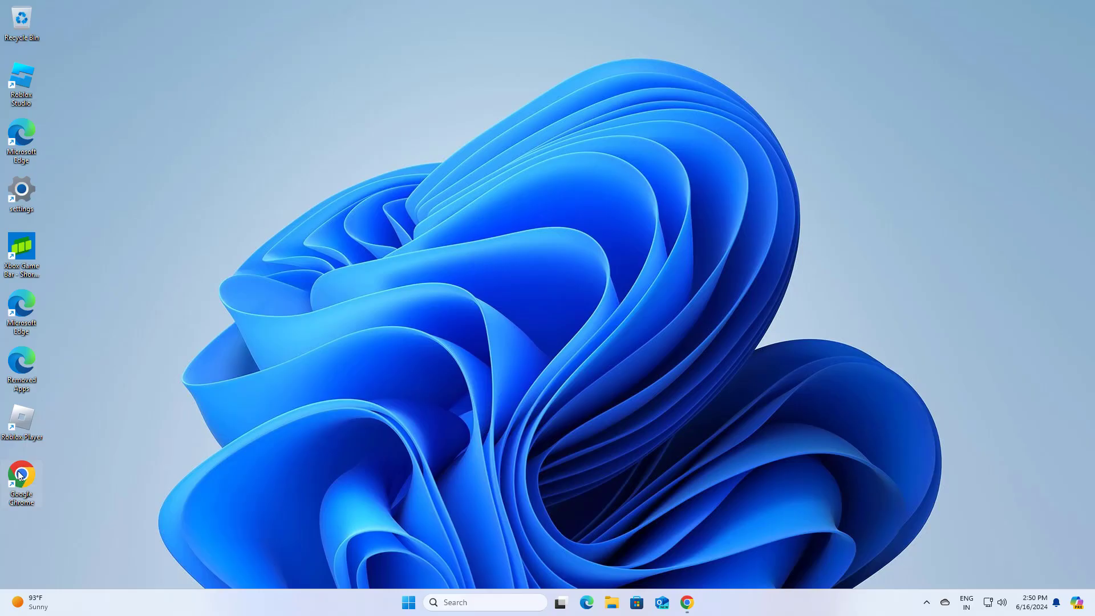
Step: Relaunch Chrome and go to Settings > Privacy and security
double_click(21, 475)
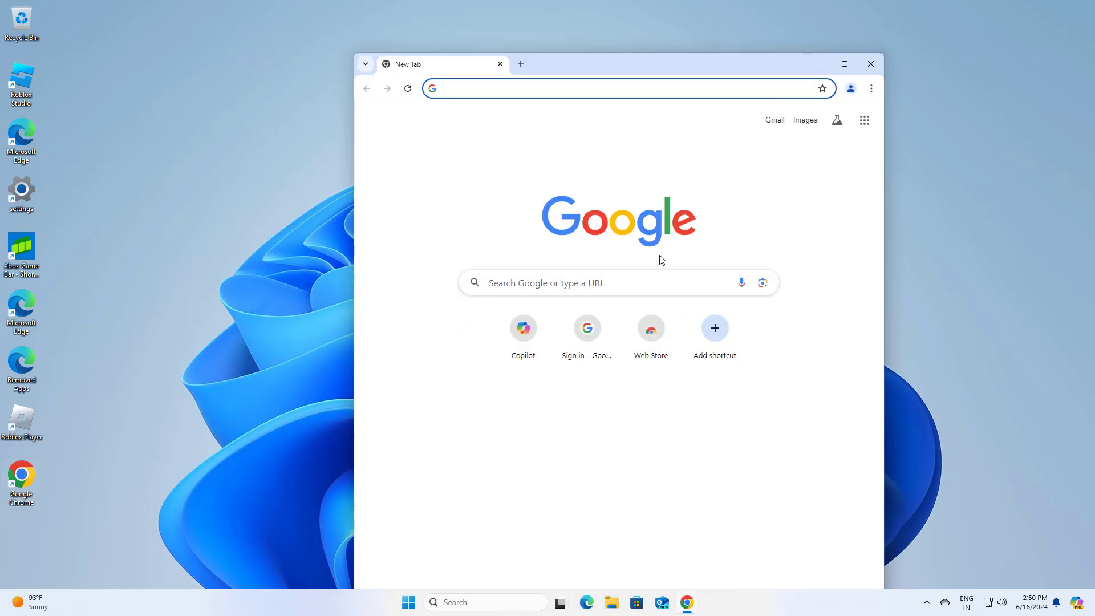
click(871, 88)
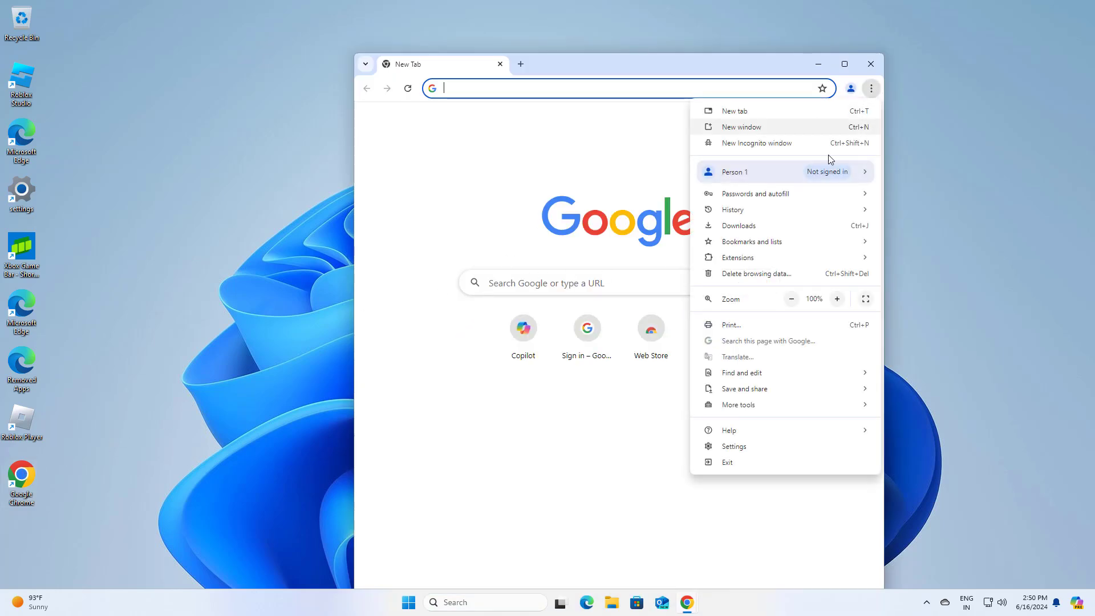
click(736, 448)
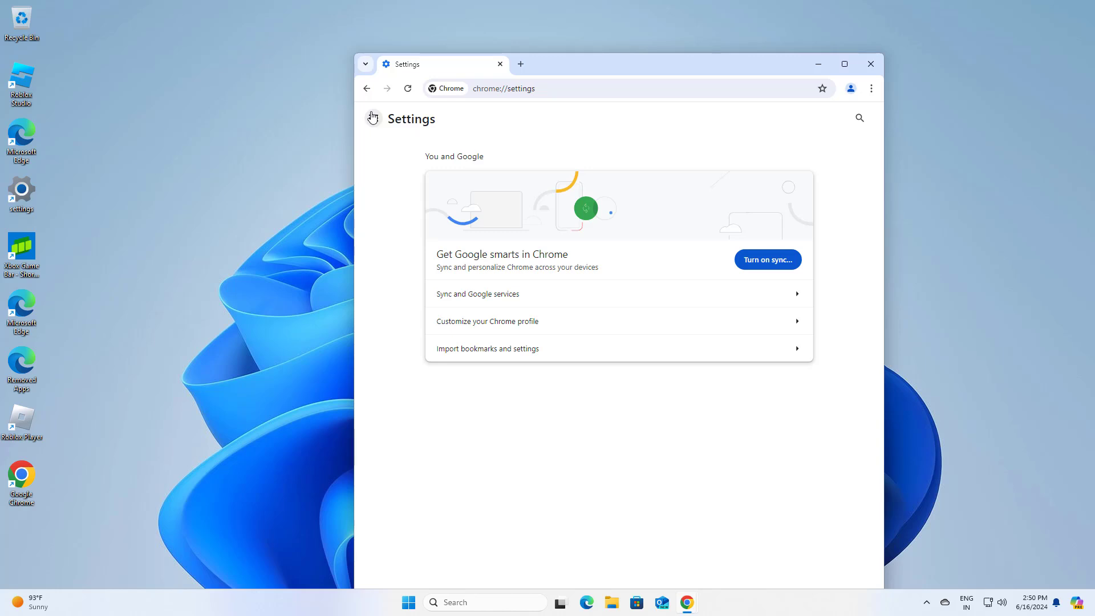
click(373, 117)
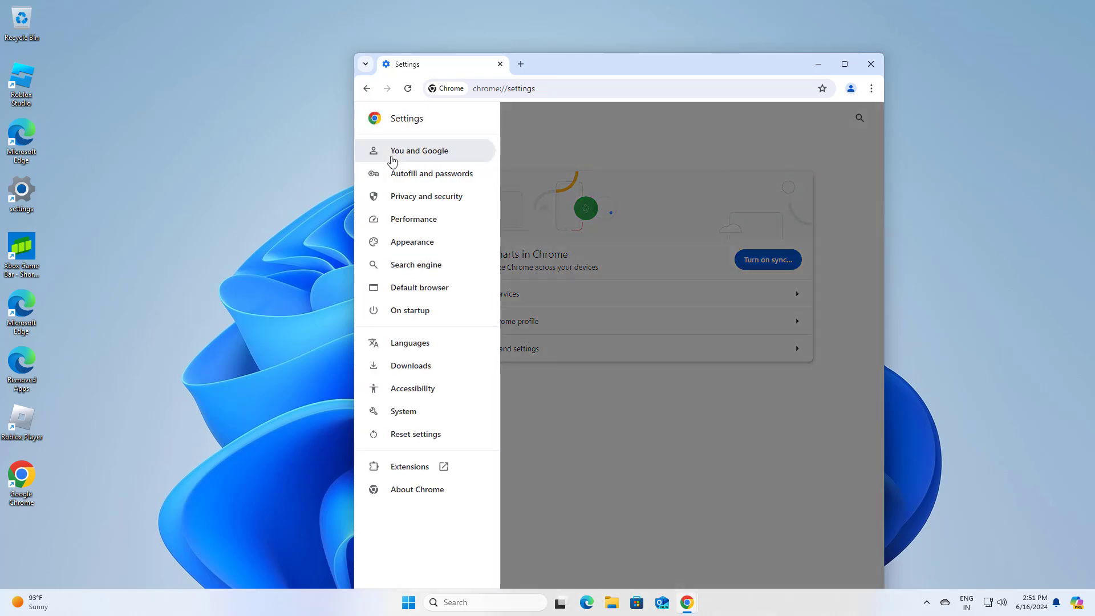
click(425, 204)
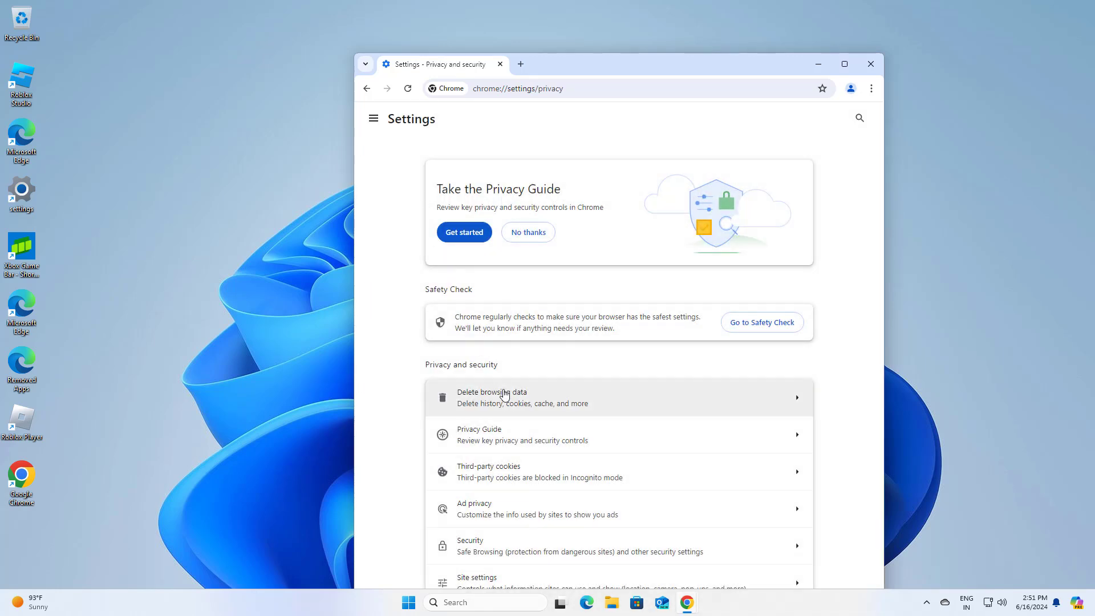
Step: Reposition the browser window and open the Delete browsing data dialog
drag(853, 213, 849, 406)
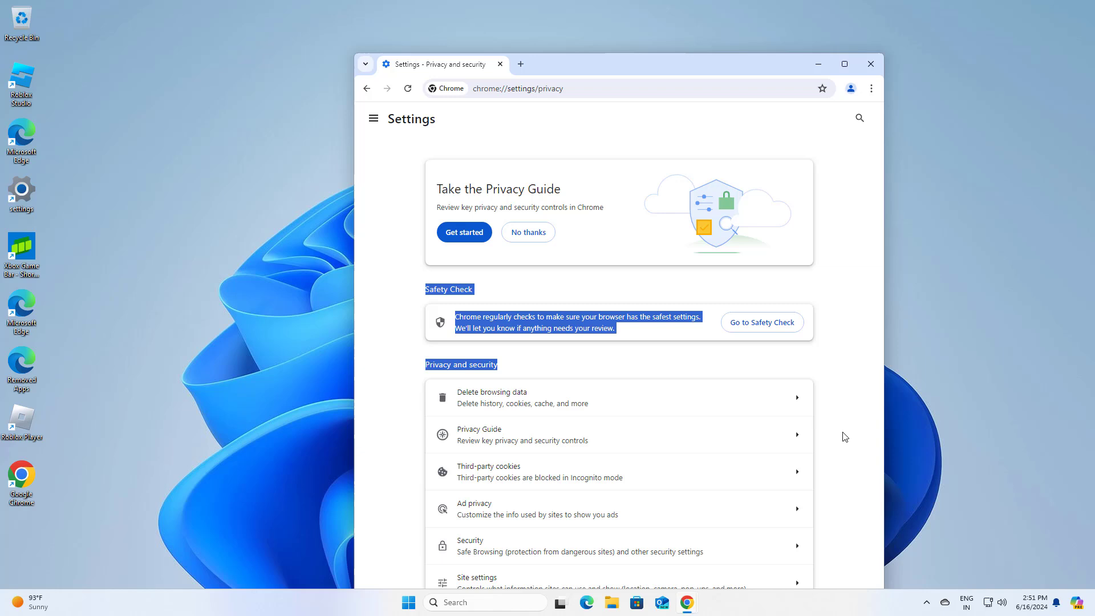
drag(652, 61, 639, 15)
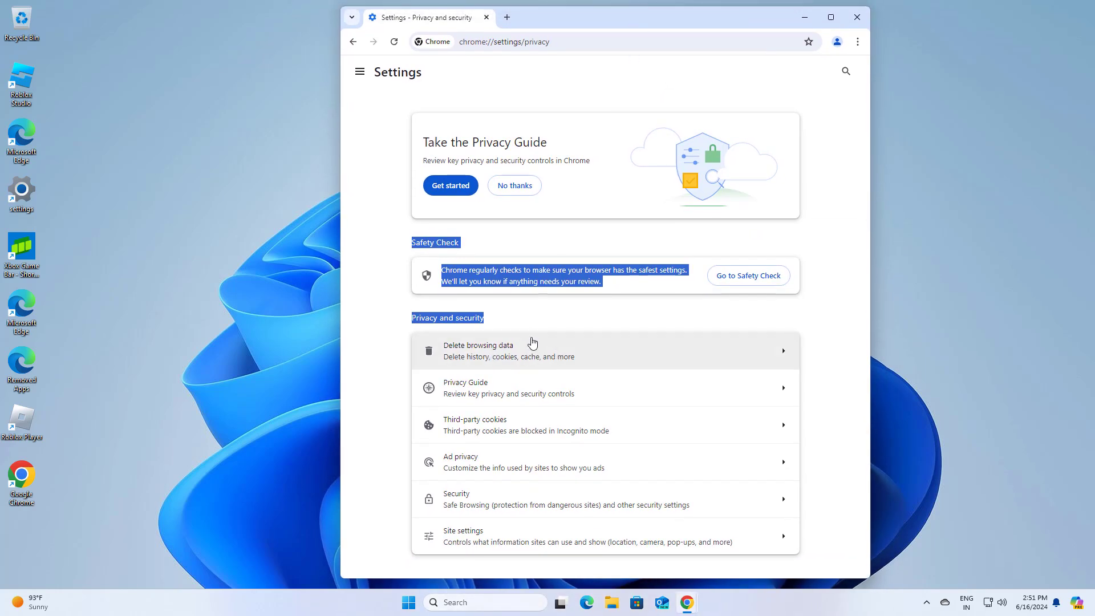
click(812, 308)
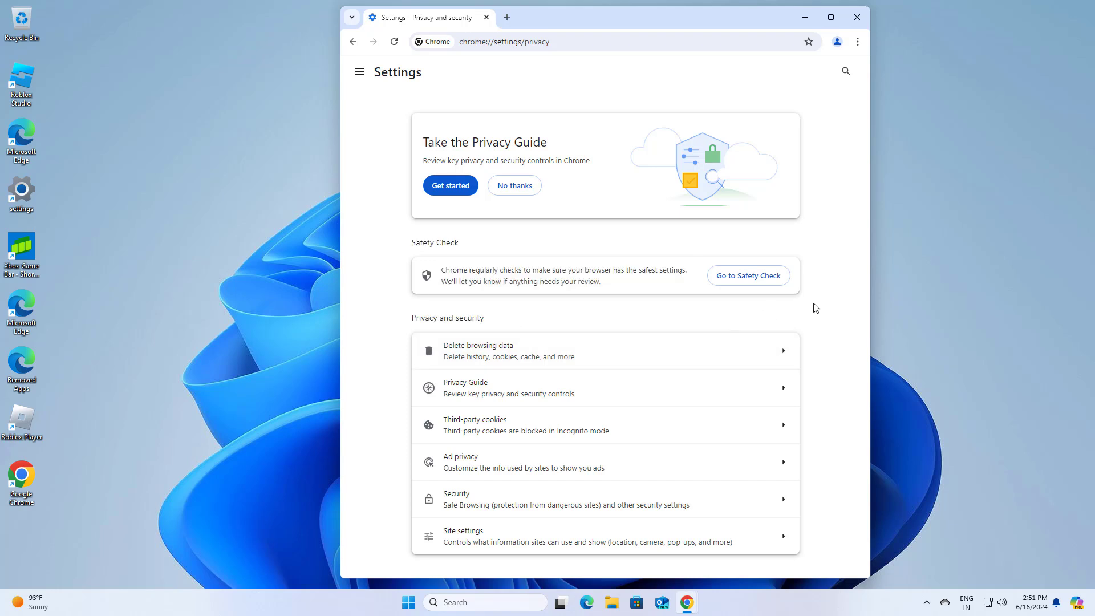
click(596, 365)
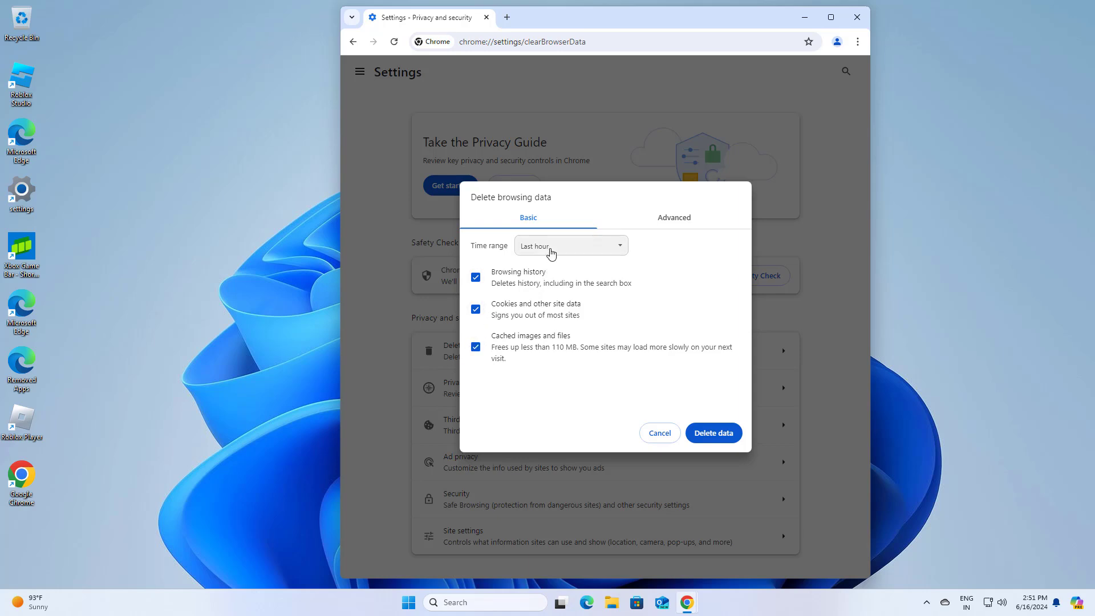
Step: Delete browsing history, cookies and cached files with the time range set to All time
click(549, 247)
click(535, 301)
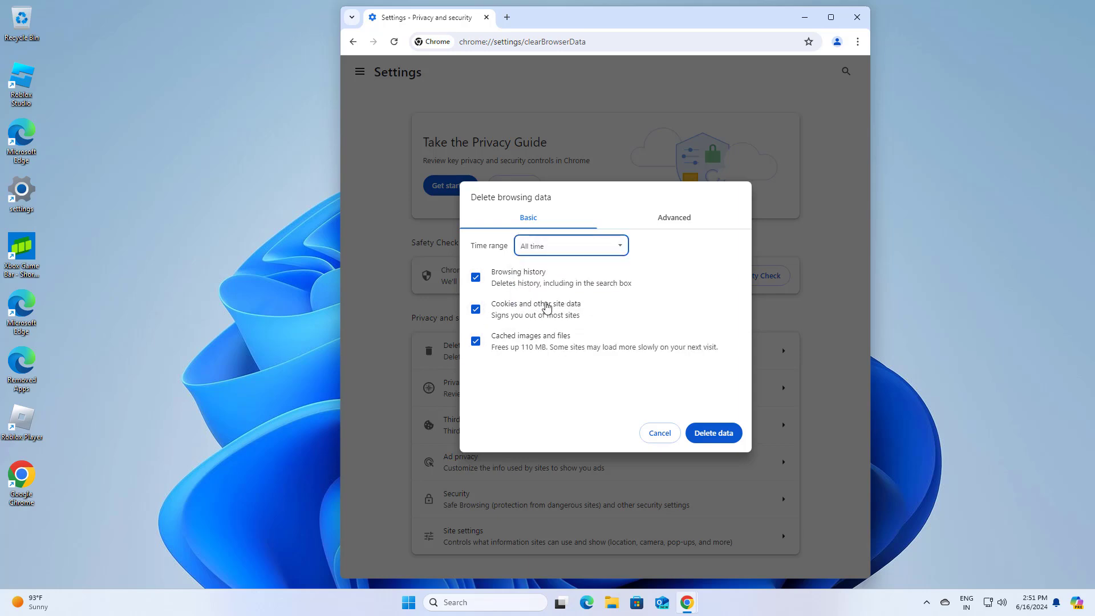
click(720, 433)
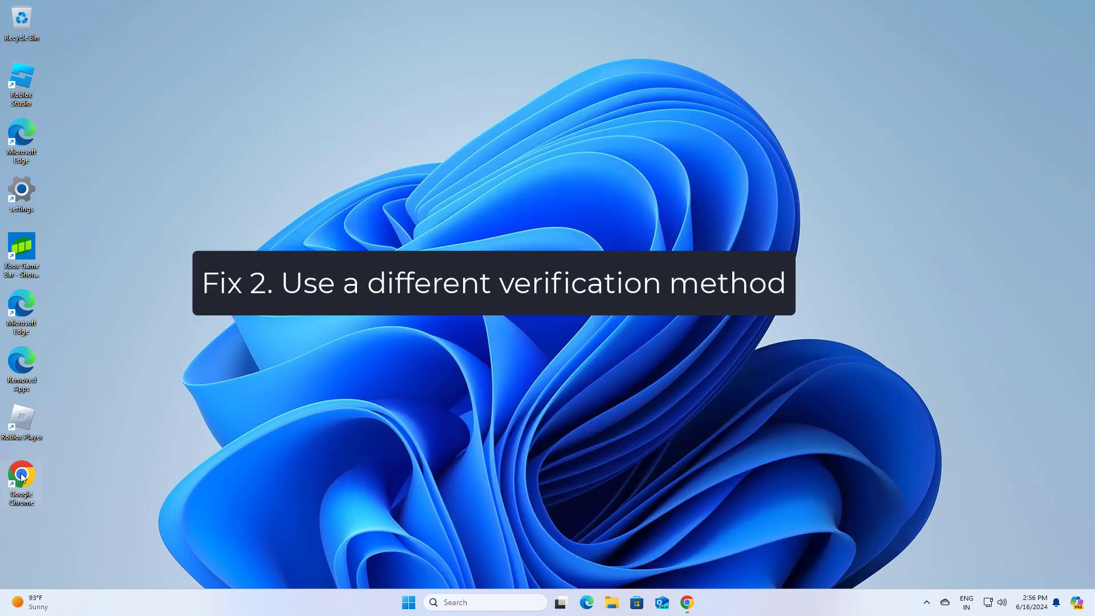
Step: Relaunch Chrome and search Google for 'microsoft account login' using the suggestion
double_click(21, 477)
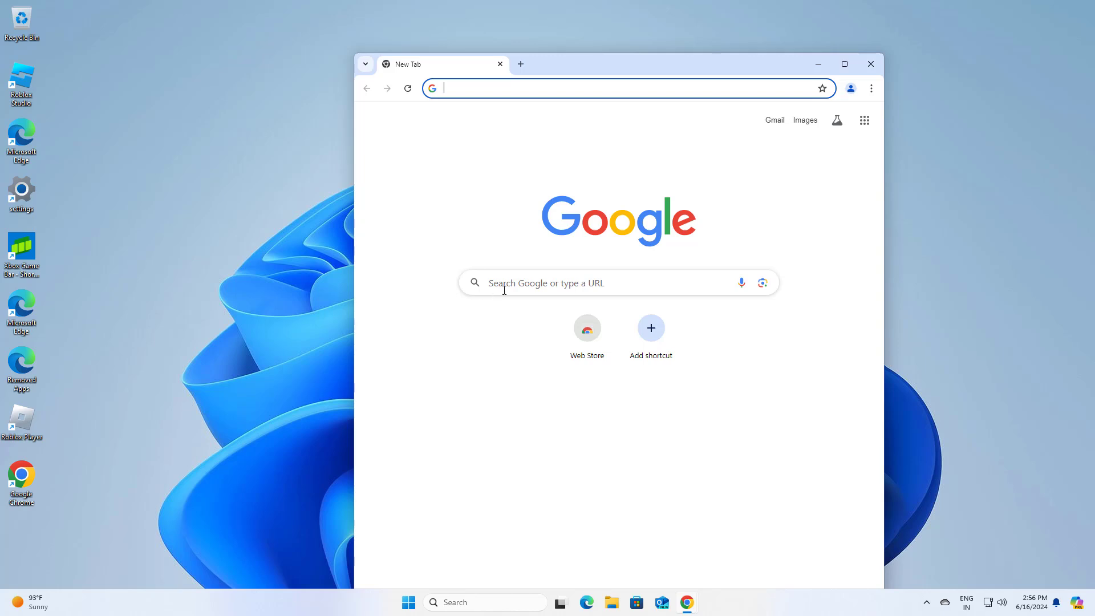
click(521, 285)
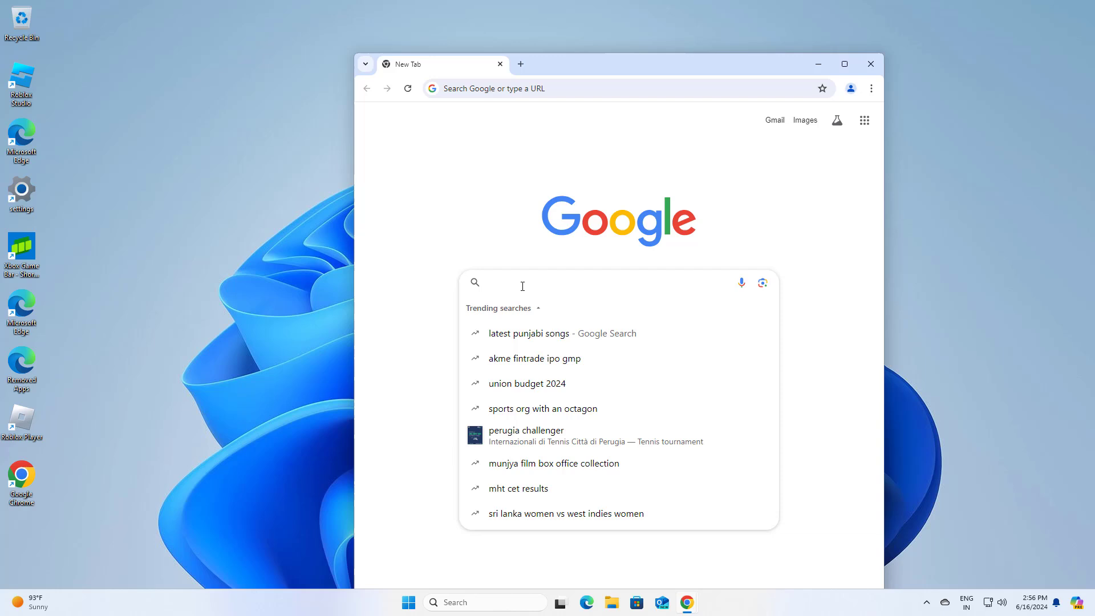
text(mic)
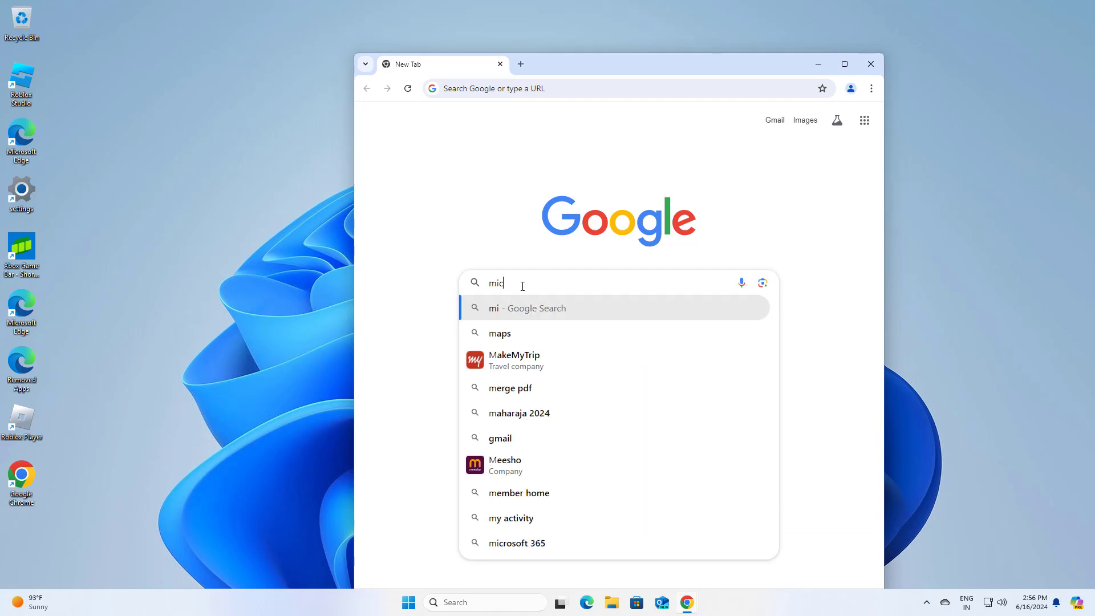
text(r)
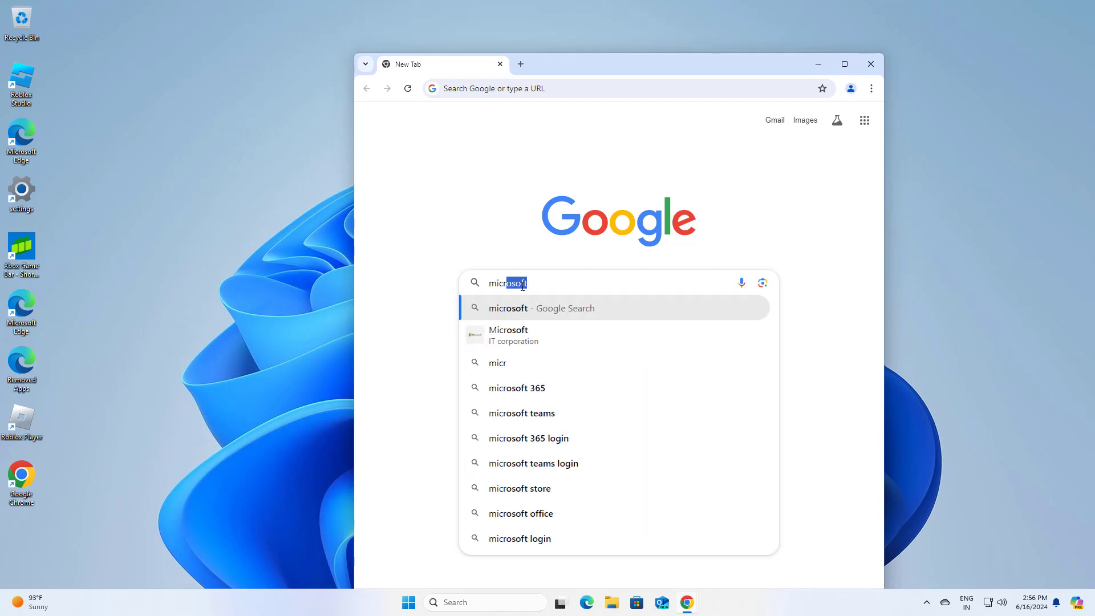
text(soft)
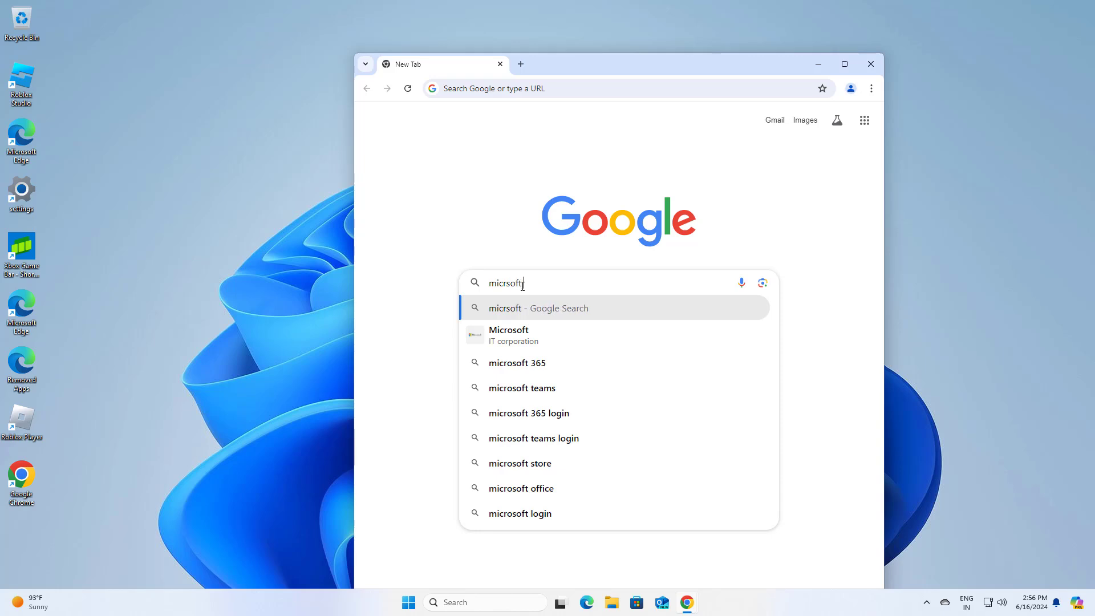
text( acc)
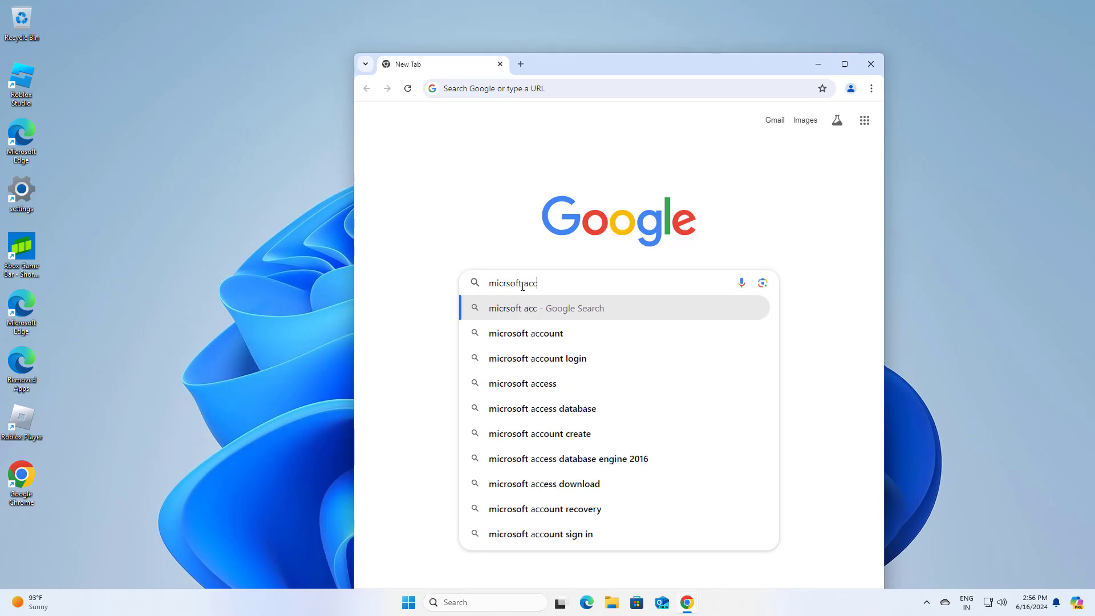
text(ount login)
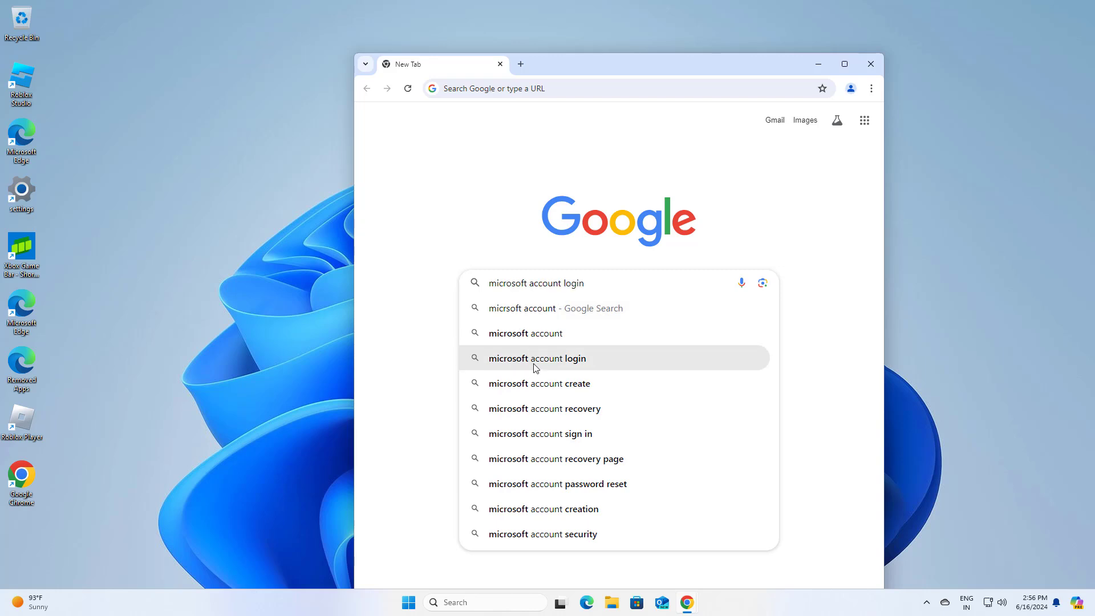
click(535, 365)
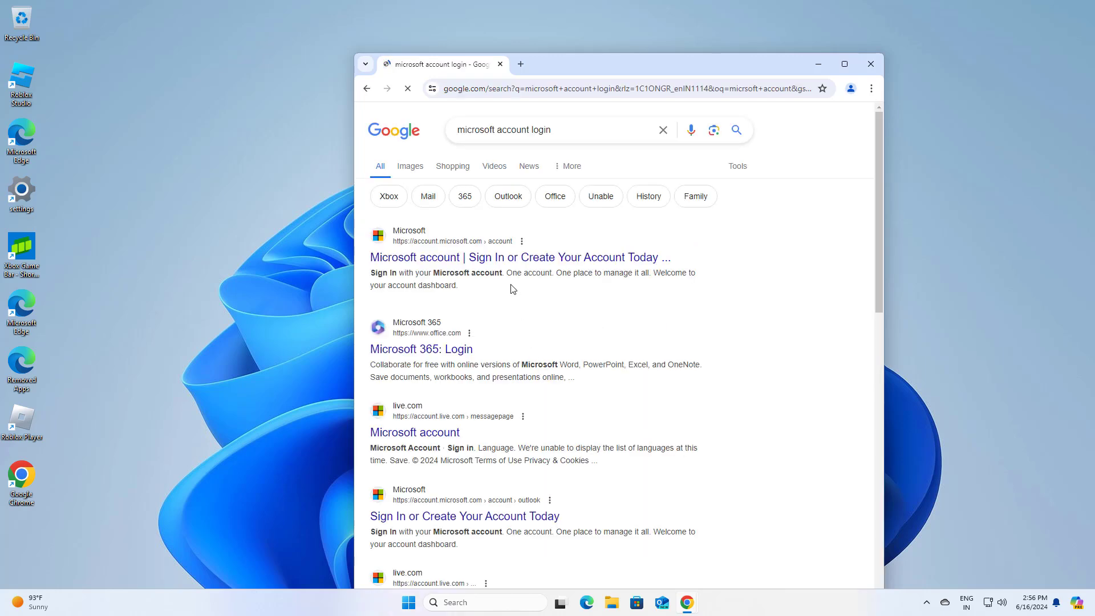
Step: Open the Microsoft account site from the results and start signing in
click(510, 260)
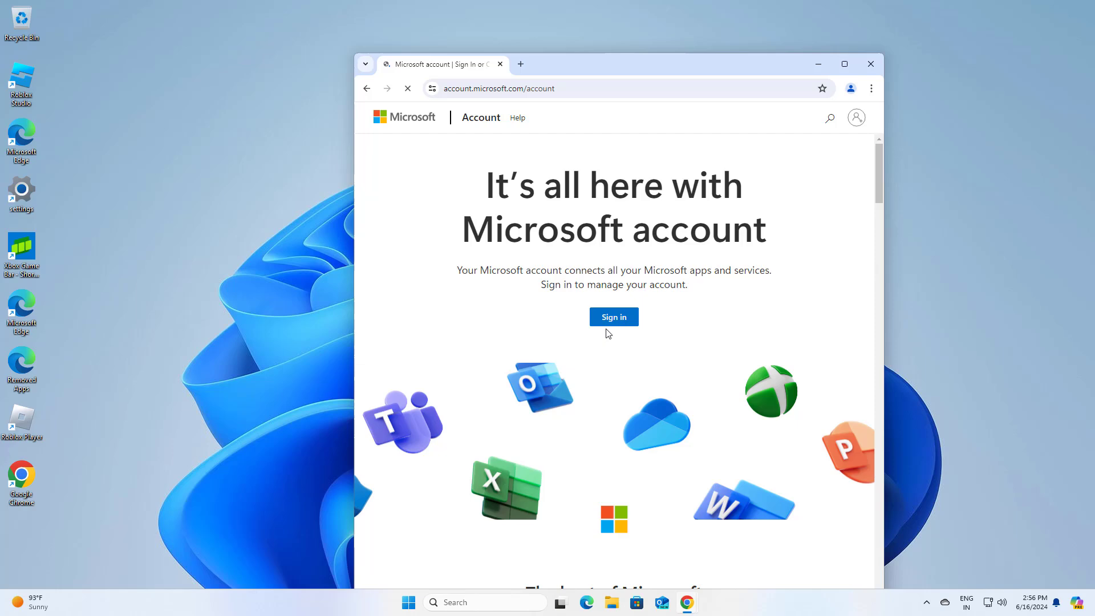
scroll(607, 332, down, 4)
scroll(607, 333, up, 4)
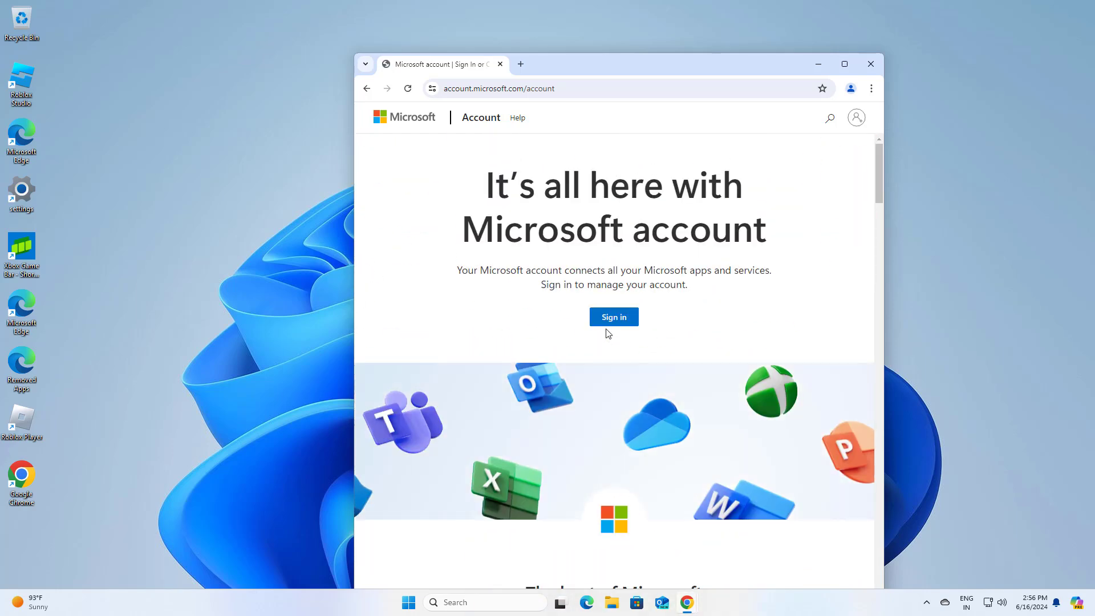
click(610, 318)
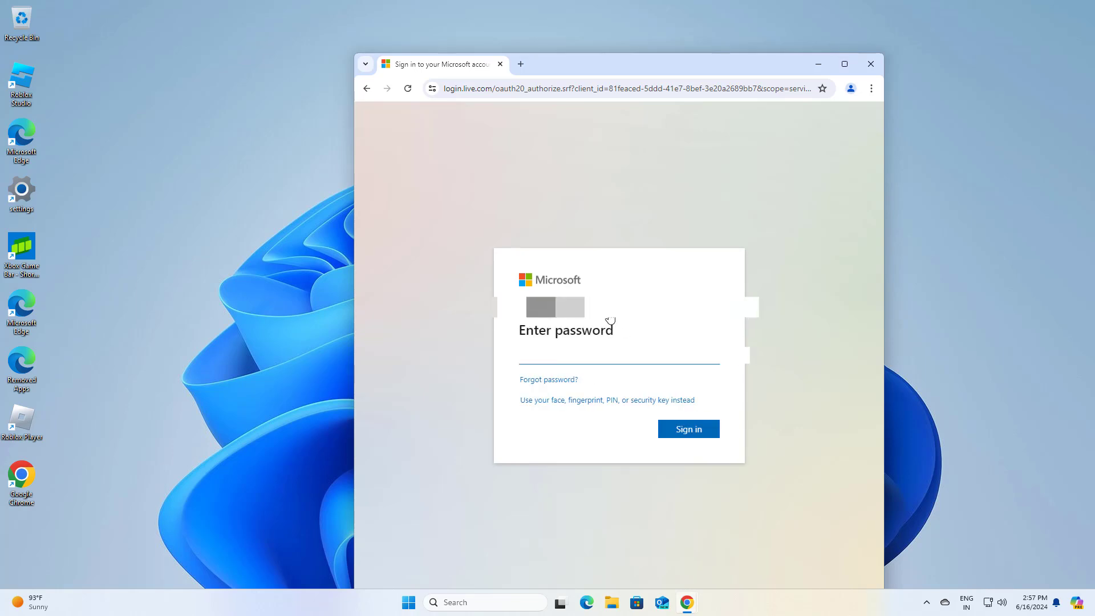
Step: Enter the account password, choose to stay signed in, and decline saving the password
text(••••)
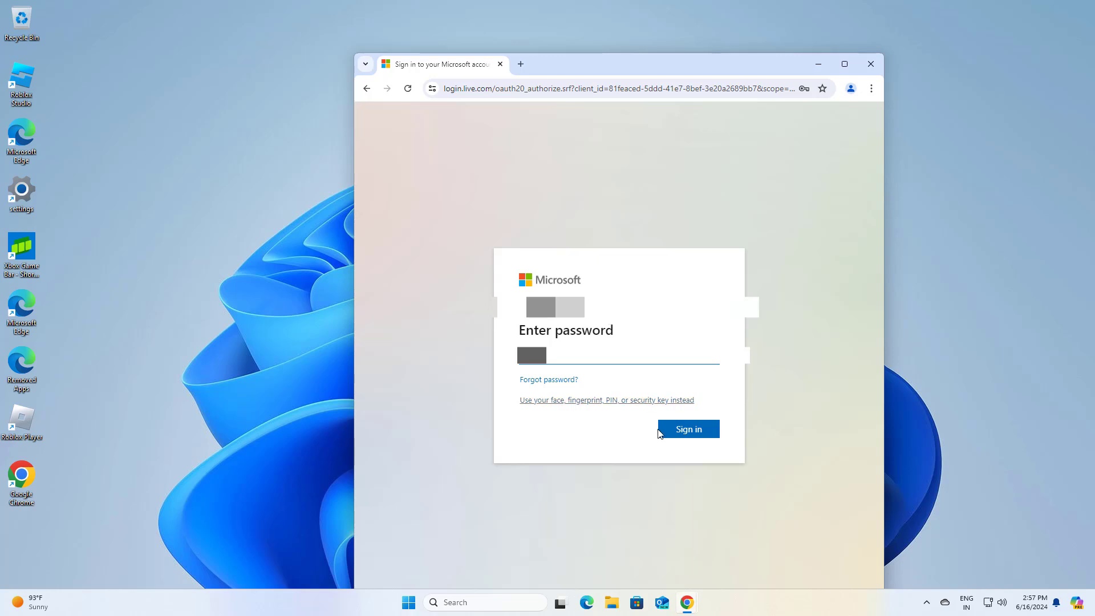
click(676, 434)
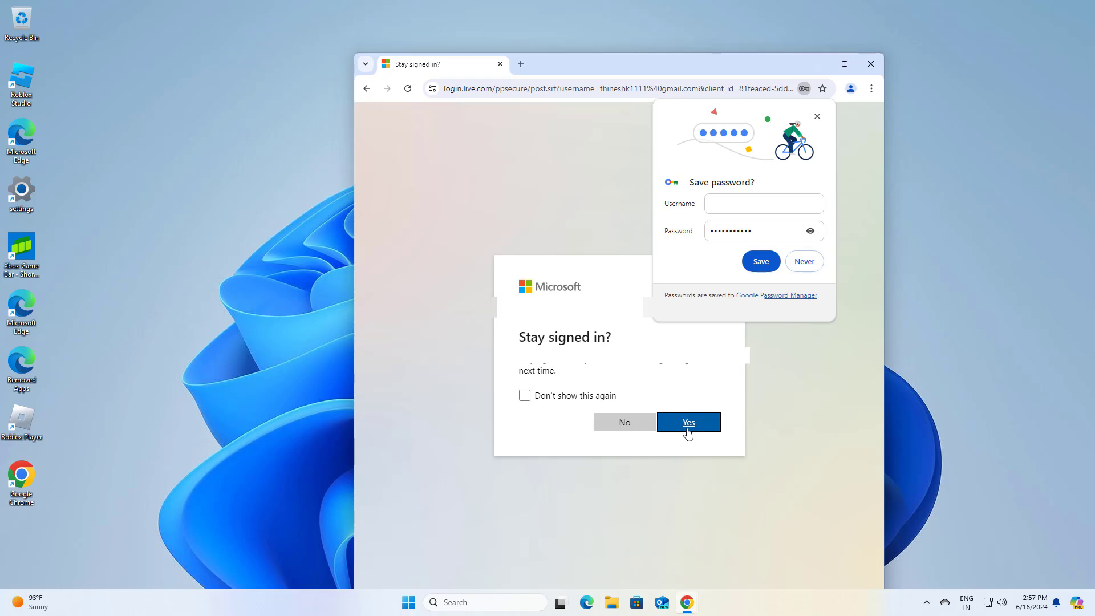
click(688, 422)
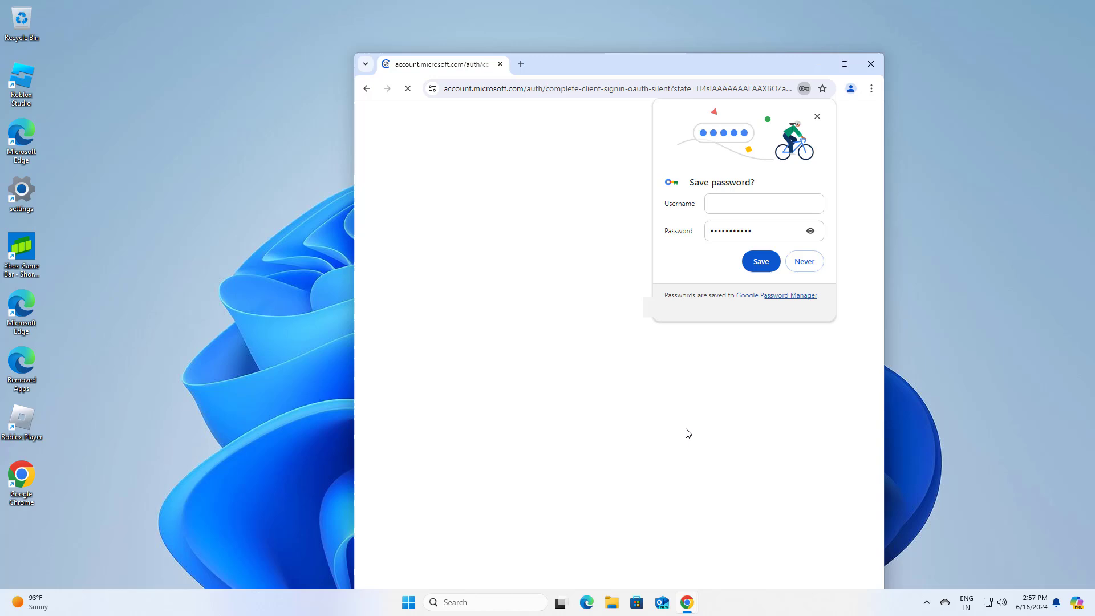
click(804, 261)
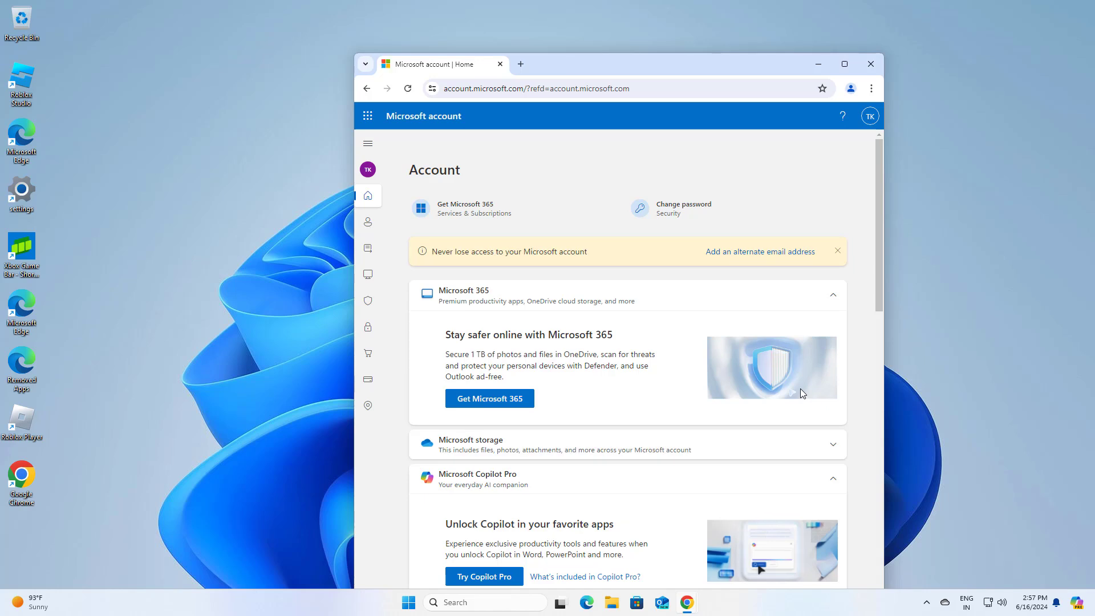
Step: Open the Security page from the expanded left navigation menu
click(368, 144)
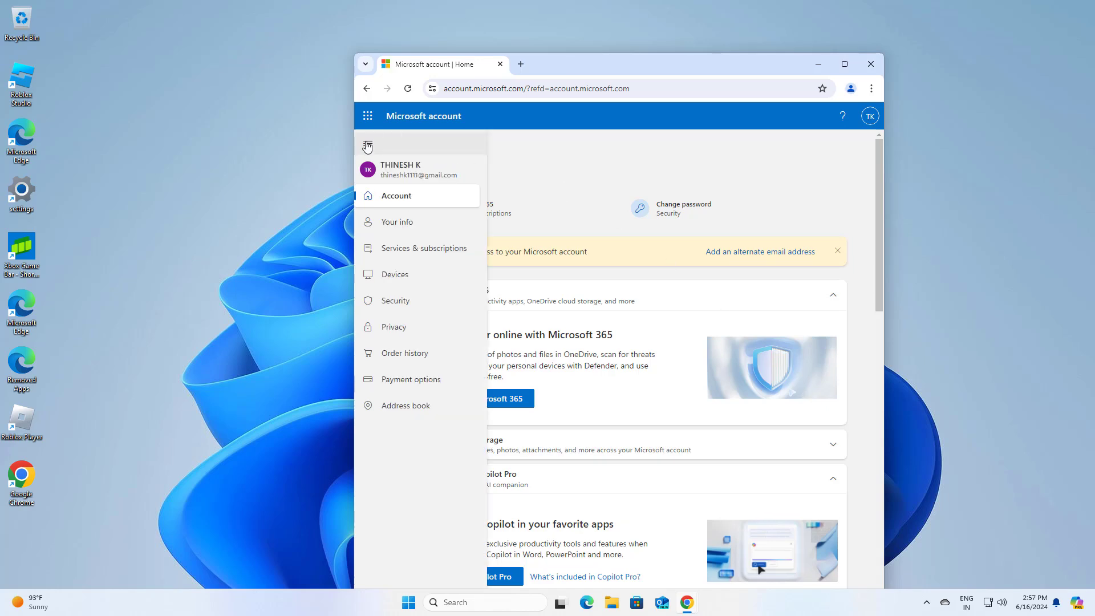
click(415, 307)
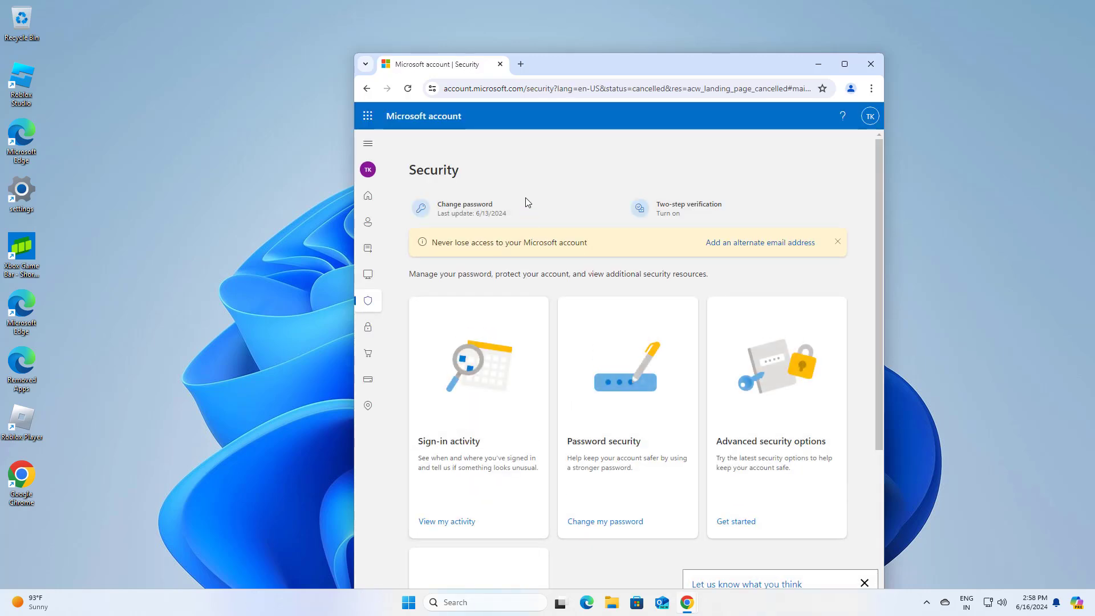
scroll(636, 276, down, 1)
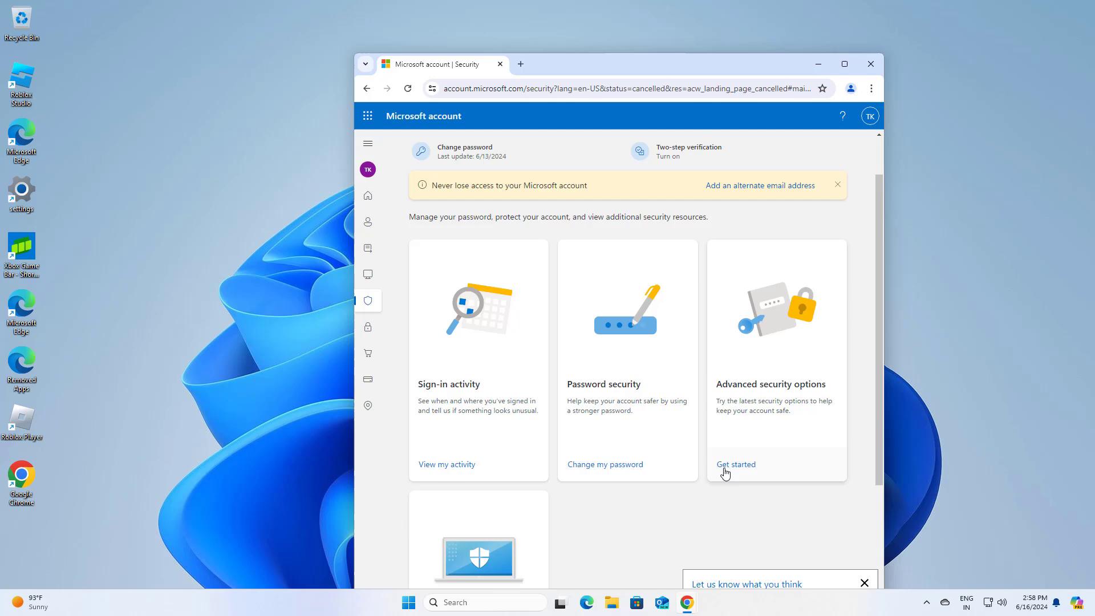
Step: Start Advanced security options and verify identity with a code texted to the phone
click(730, 466)
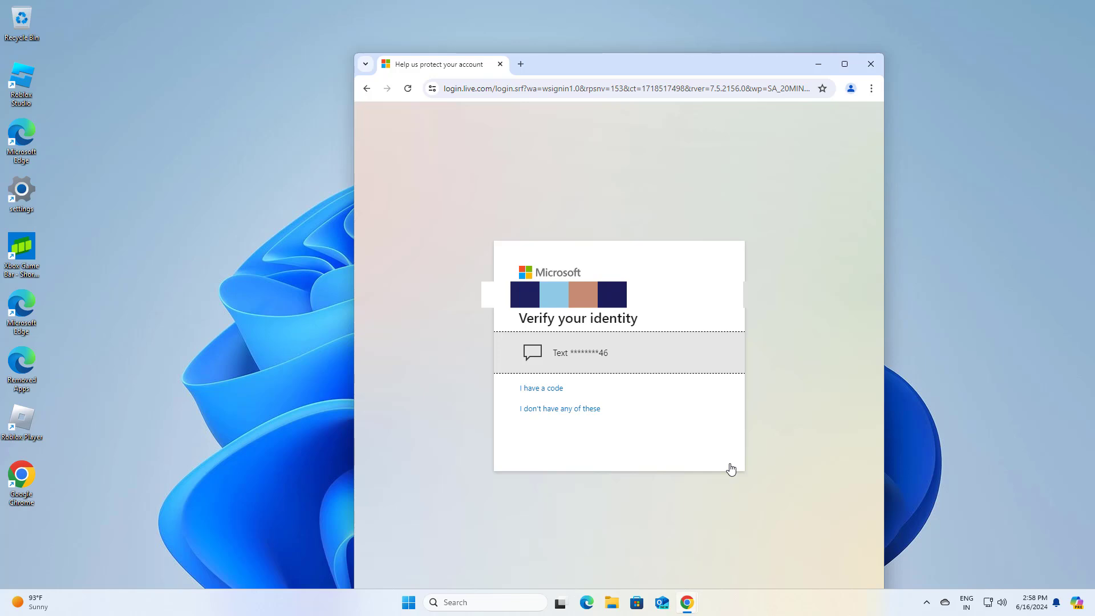
key(Return)
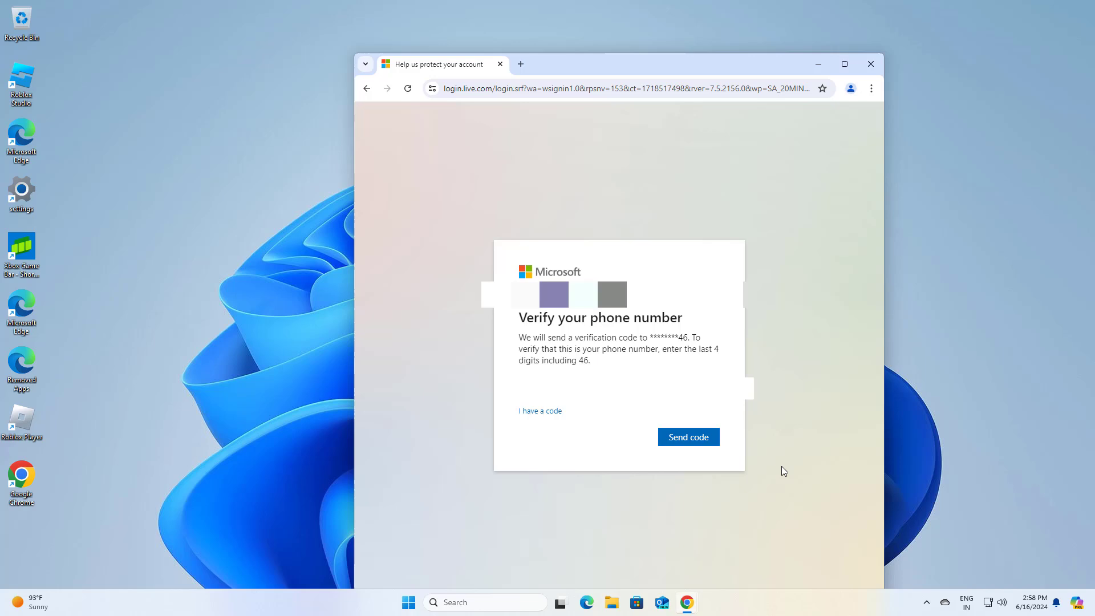
click(690, 442)
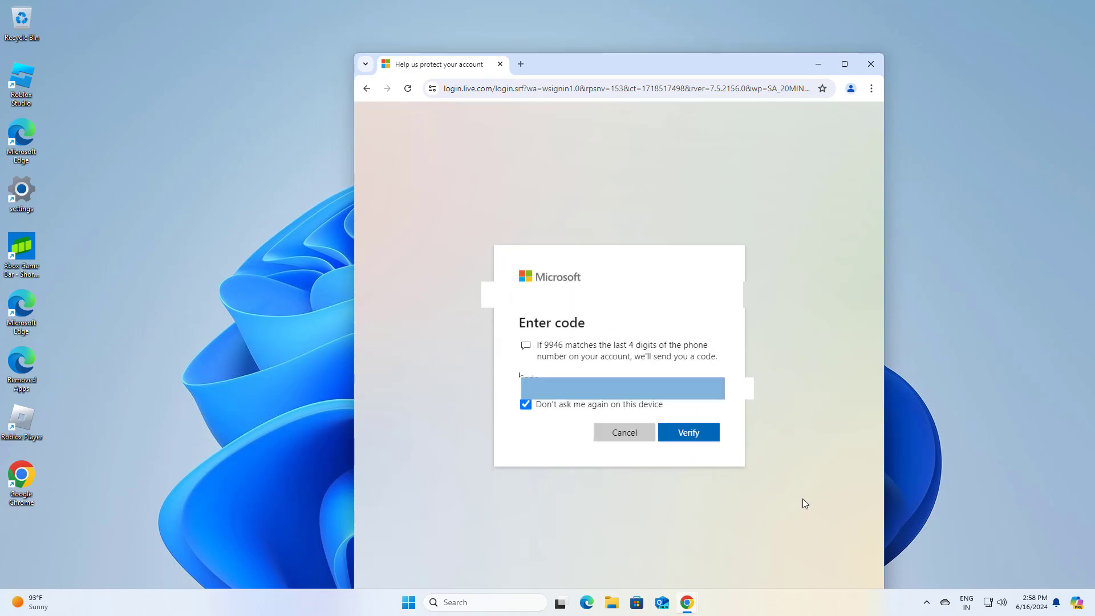
key(Return)
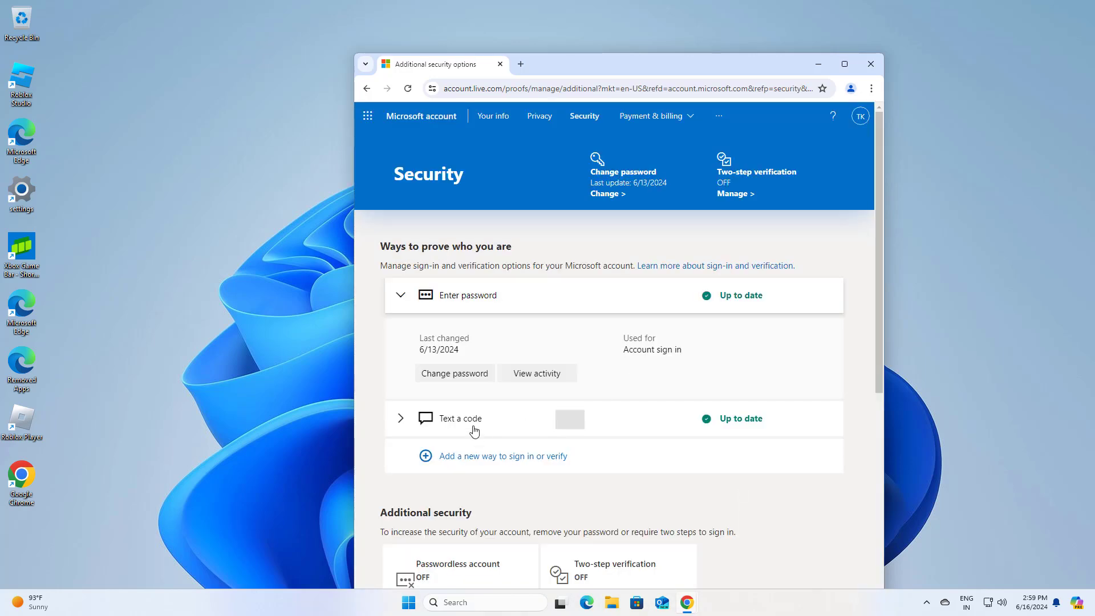
Step: Open the 'Add a new way to sign in or verify' options and browse them
click(521, 461)
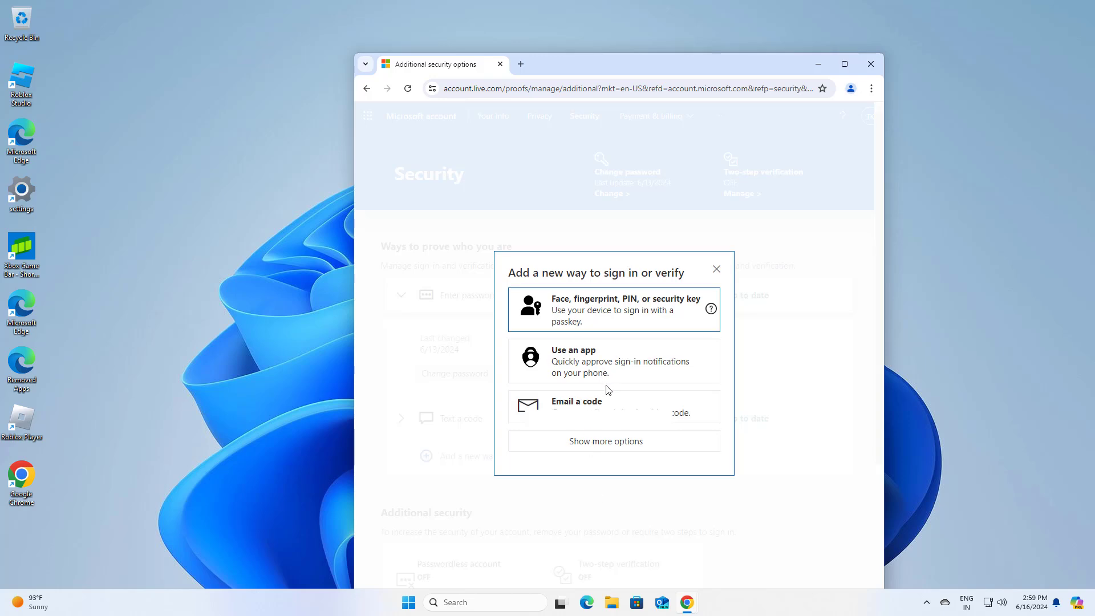
scroll(607, 393, down, 4)
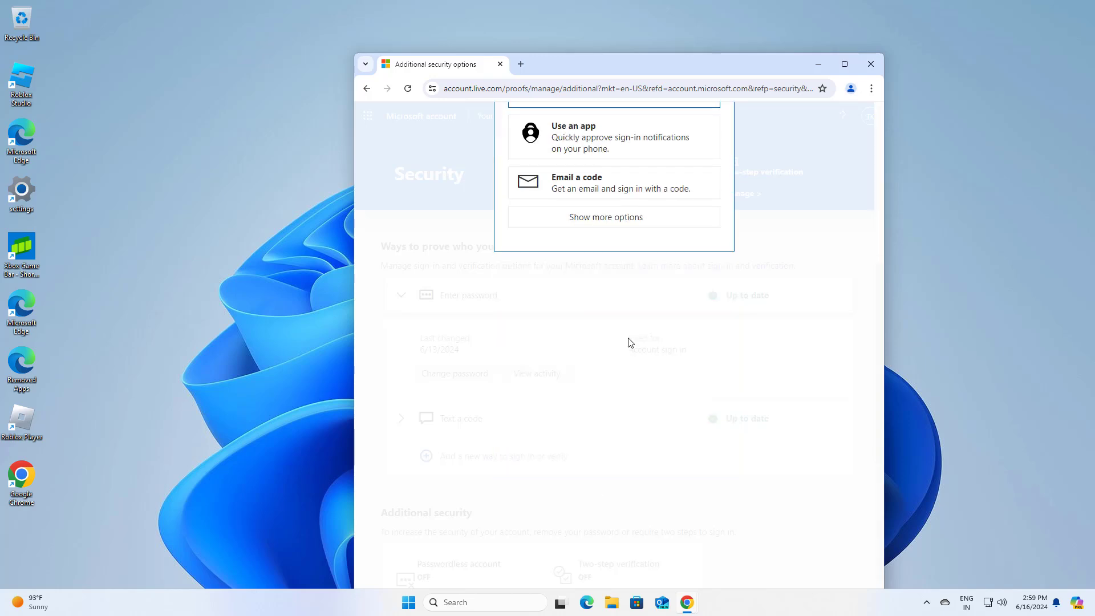
scroll(686, 190, up, 4)
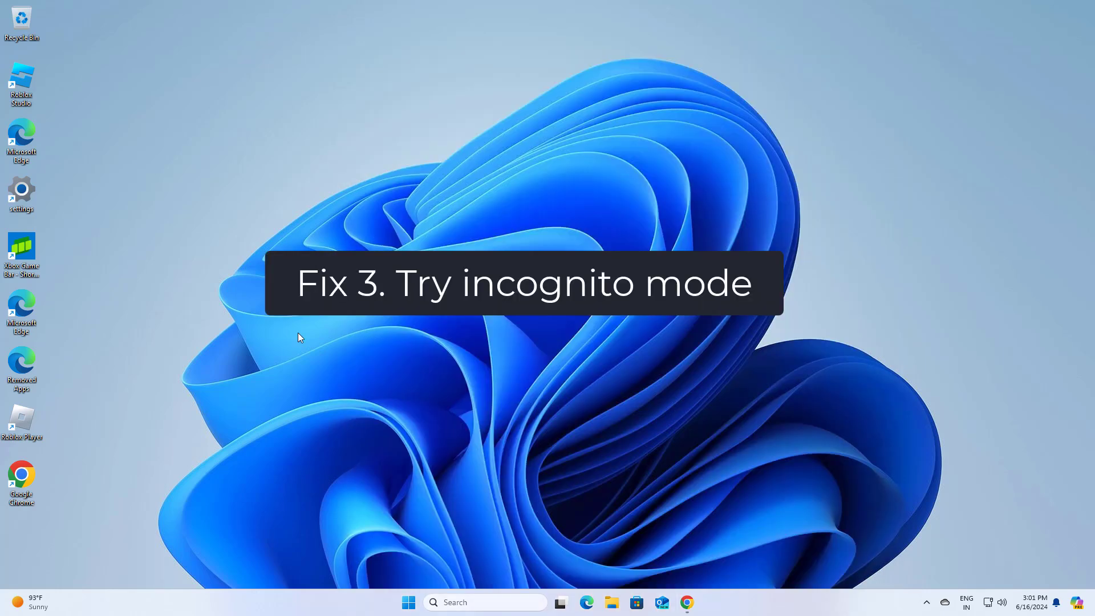
Step: Launch Chrome and open a new Incognito window from the three-dot menu
double_click(23, 479)
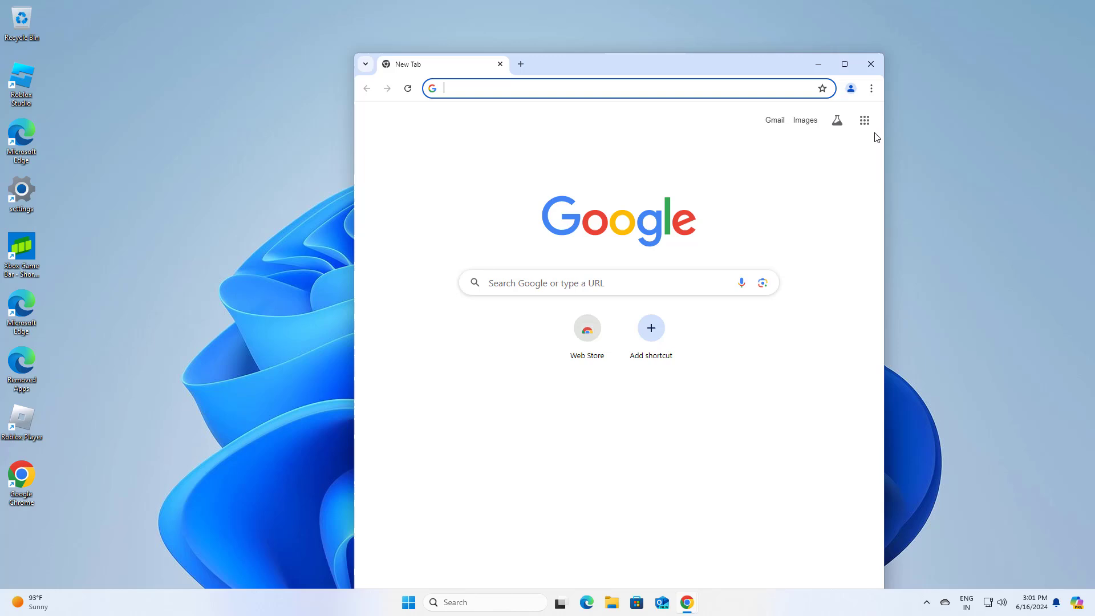
click(872, 90)
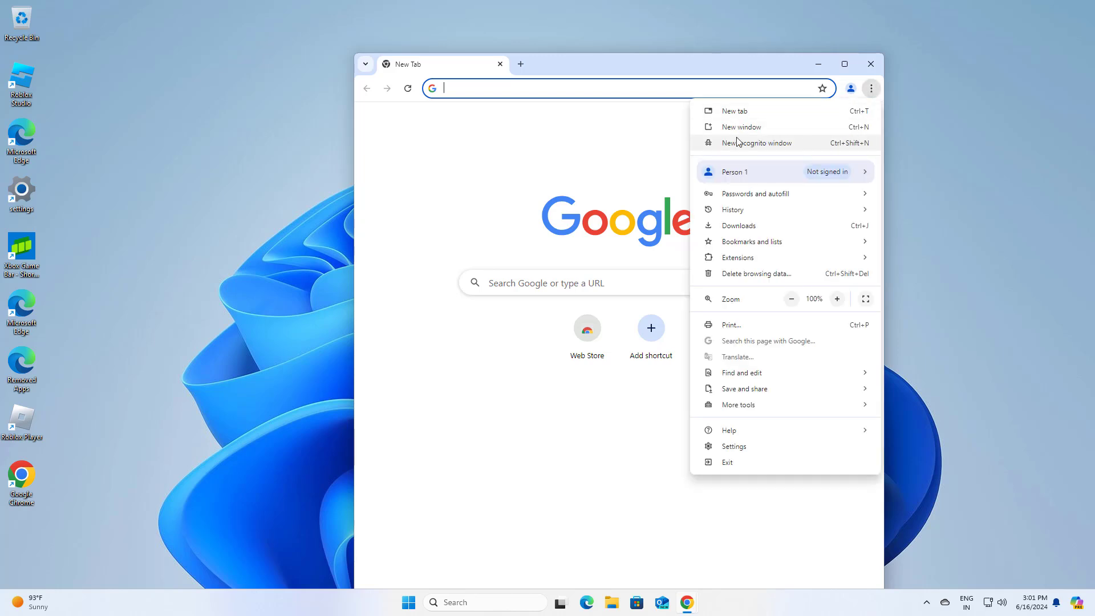
click(759, 143)
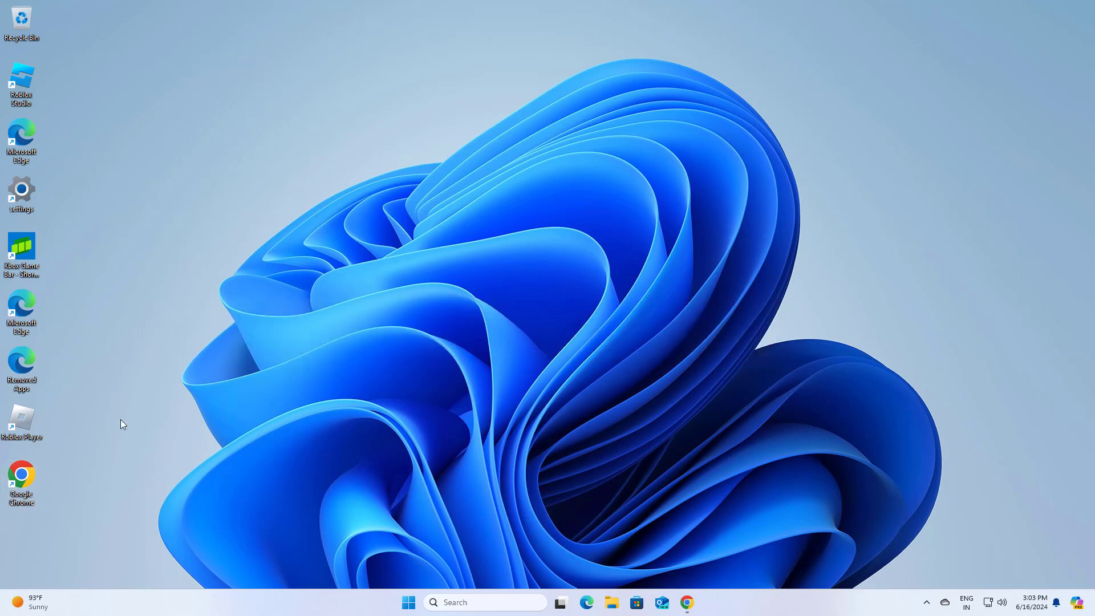
Step: Drag the Google Chrome shortcut to the desktop middle and the Microsoft Edge shortcut beside it
drag(25, 494, 287, 210)
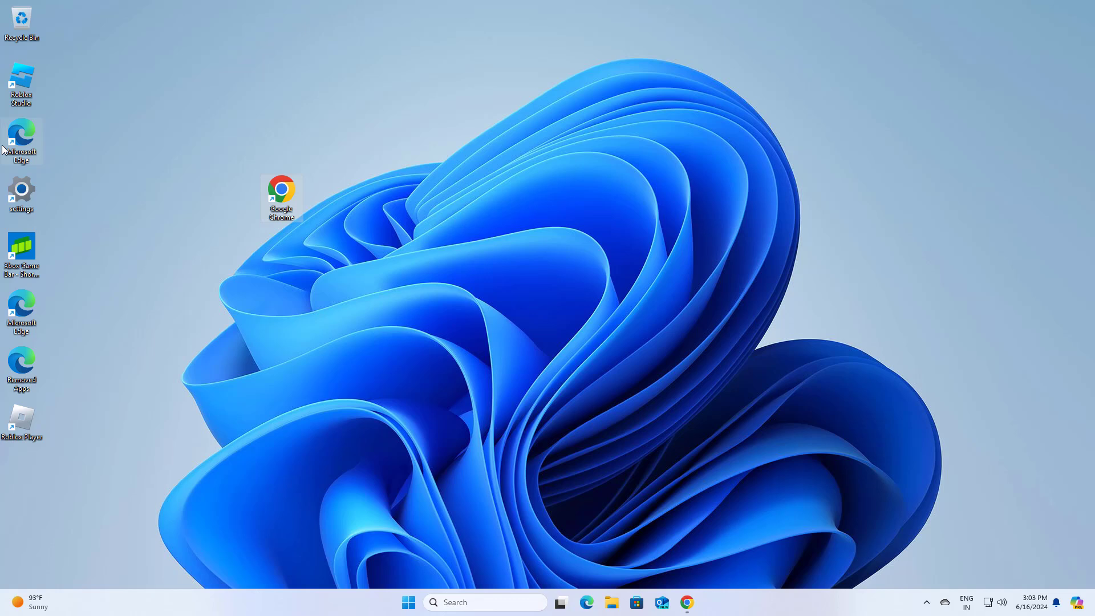
drag(21, 137, 362, 190)
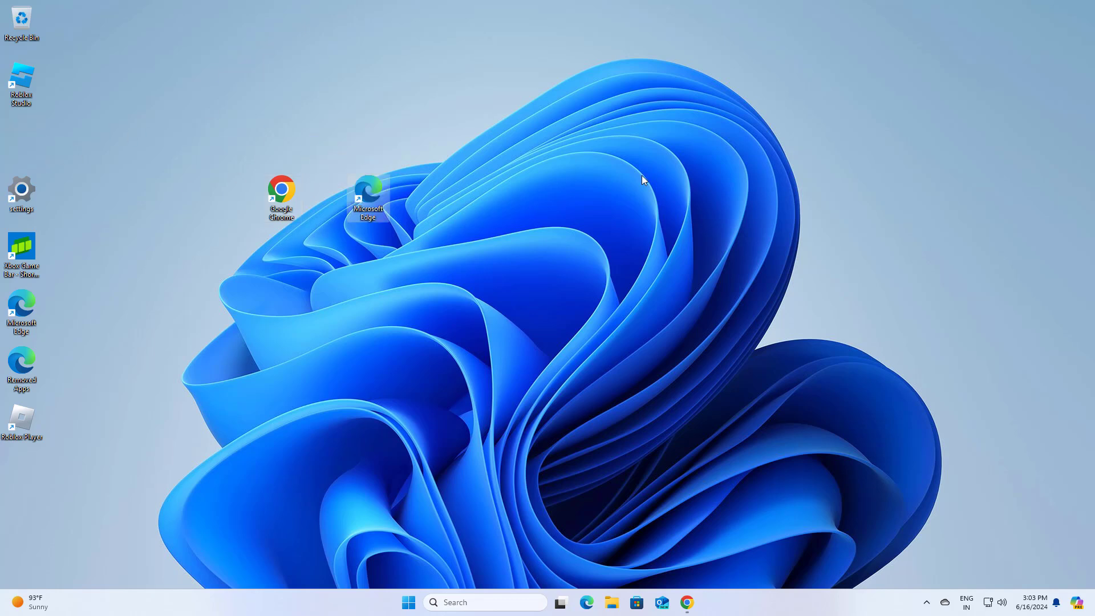